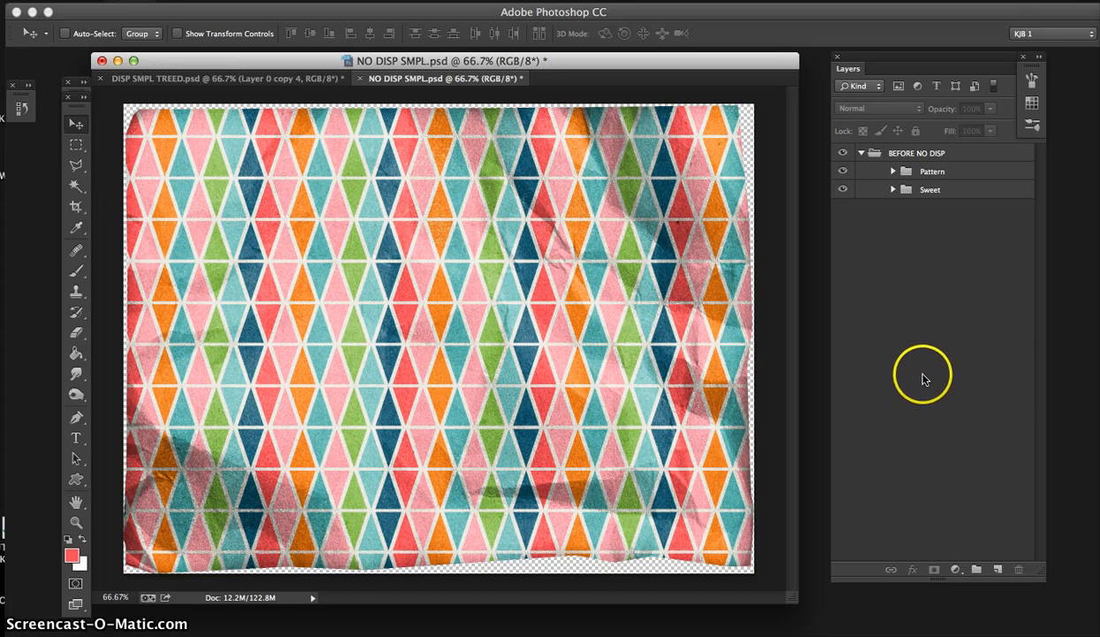
Expand the Pattern and Sweet groups and inspect the pattern layer and the paper texture layer it is clipped to.
{"action": "left_click_drag", "start_coordinate": [644, 64], "coordinate": [649, 65]}
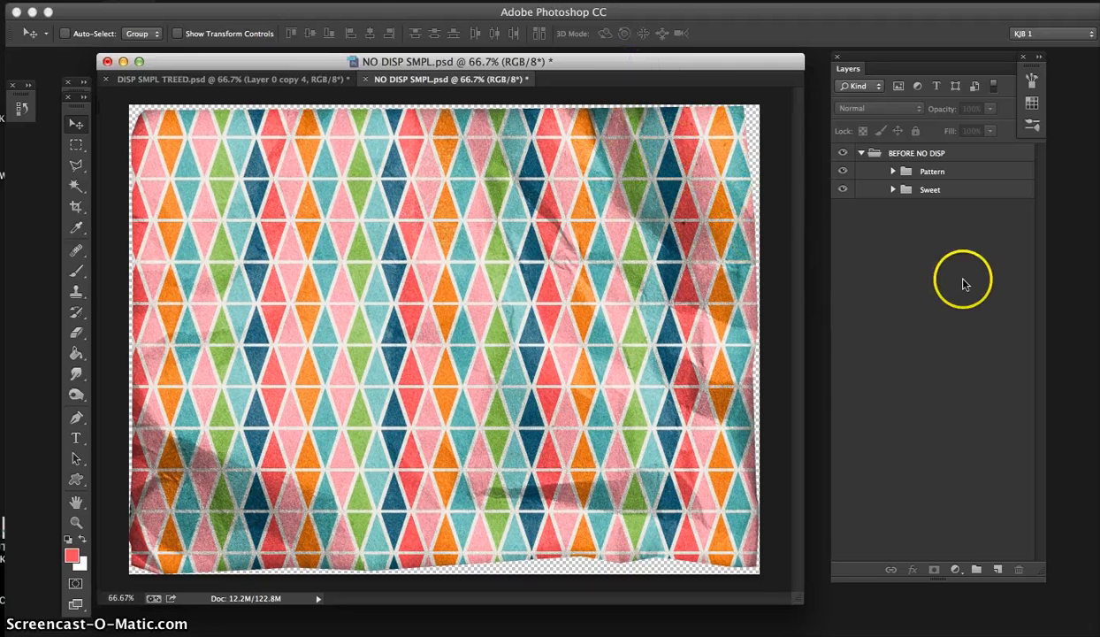
{"action": "left_click", "coordinate": [893, 173]}
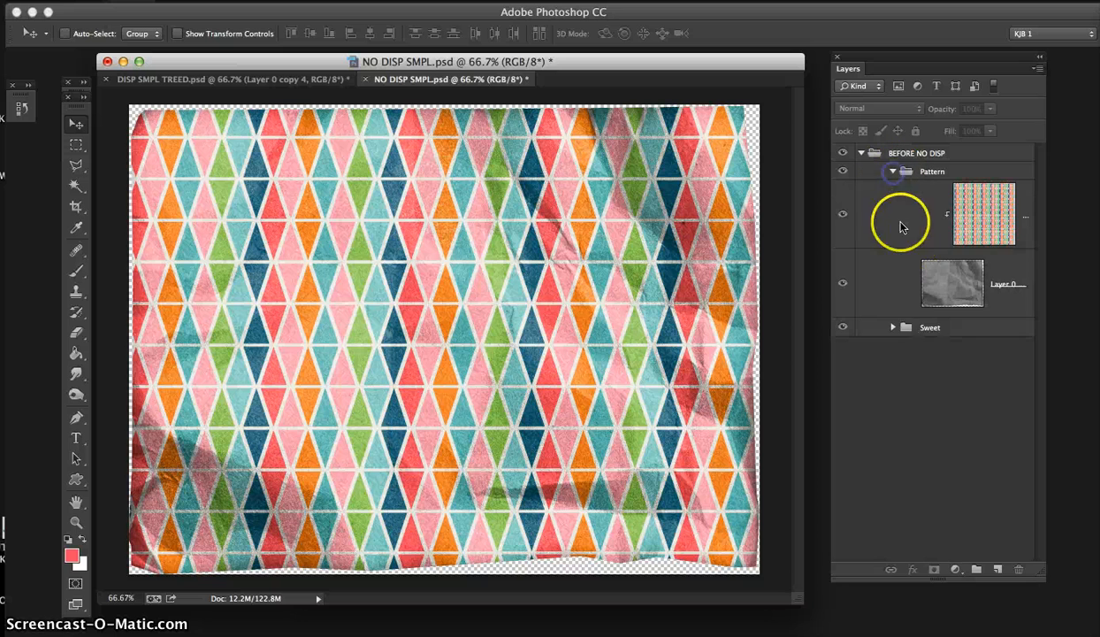
{"action": "left_click", "coordinate": [895, 328]}
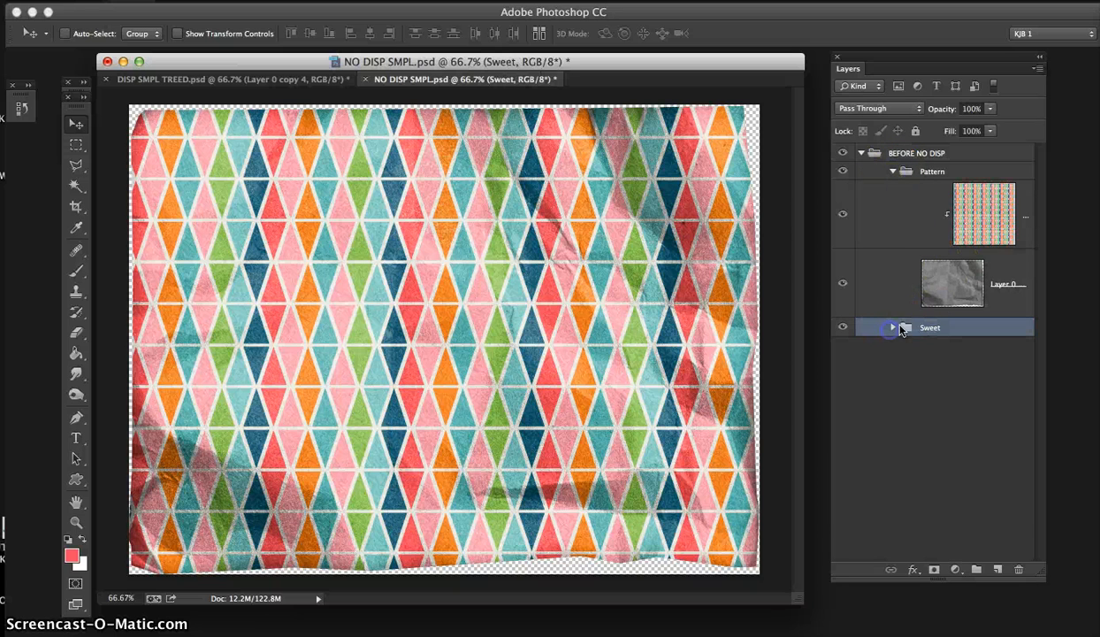
{"action": "left_click", "coordinate": [894, 328]}
{"action": "left_click", "coordinate": [990, 266]}
{"action": "left_click", "coordinate": [960, 284]}
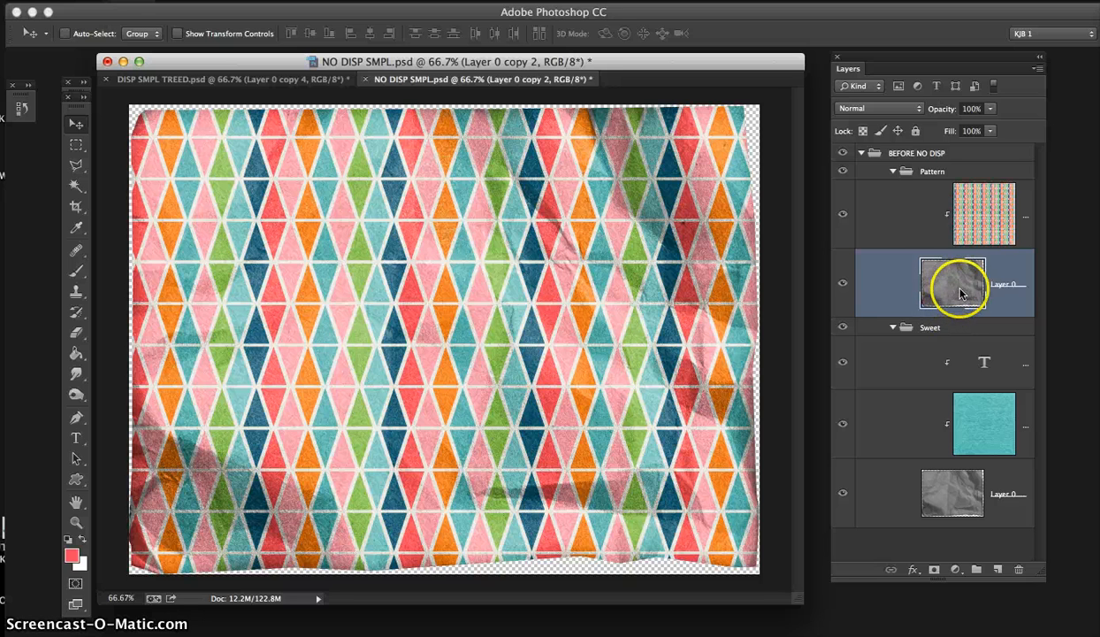
{"action": "left_click", "coordinate": [986, 236]}
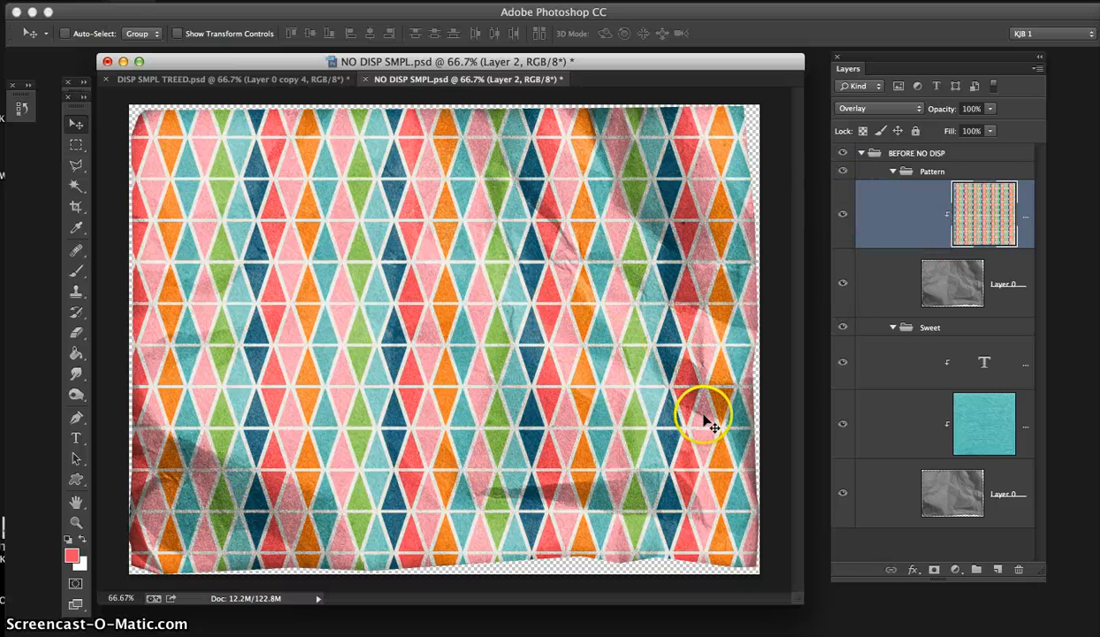
Hide the Pattern group and inspect the text and teal texture layers in the Sweet group.
{"action": "left_click", "coordinate": [893, 171]}
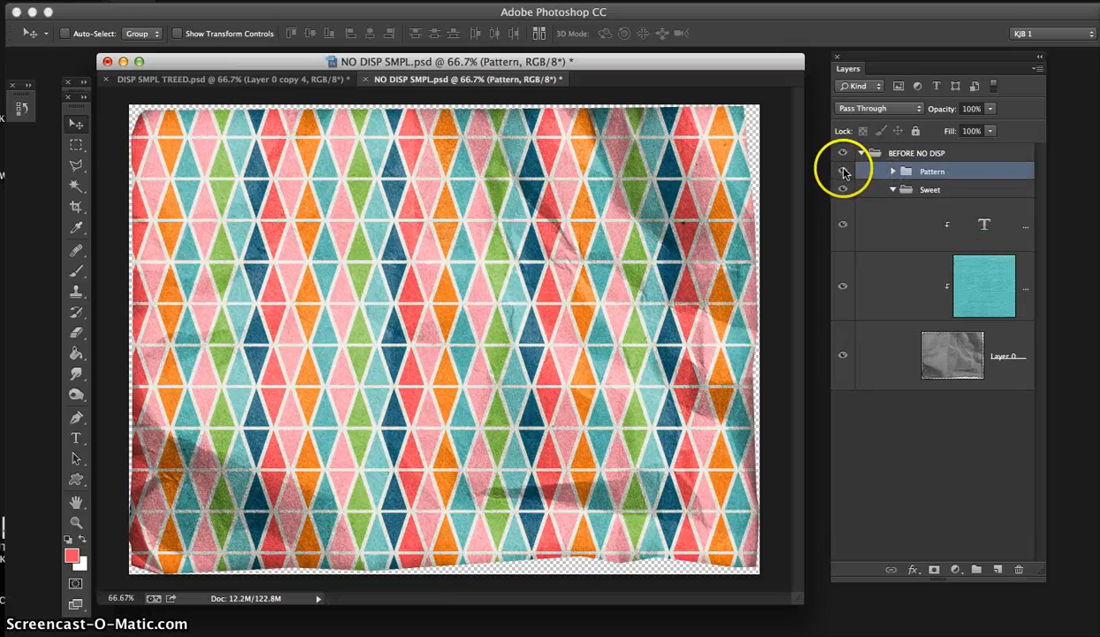
{"action": "left_click", "coordinate": [843, 172]}
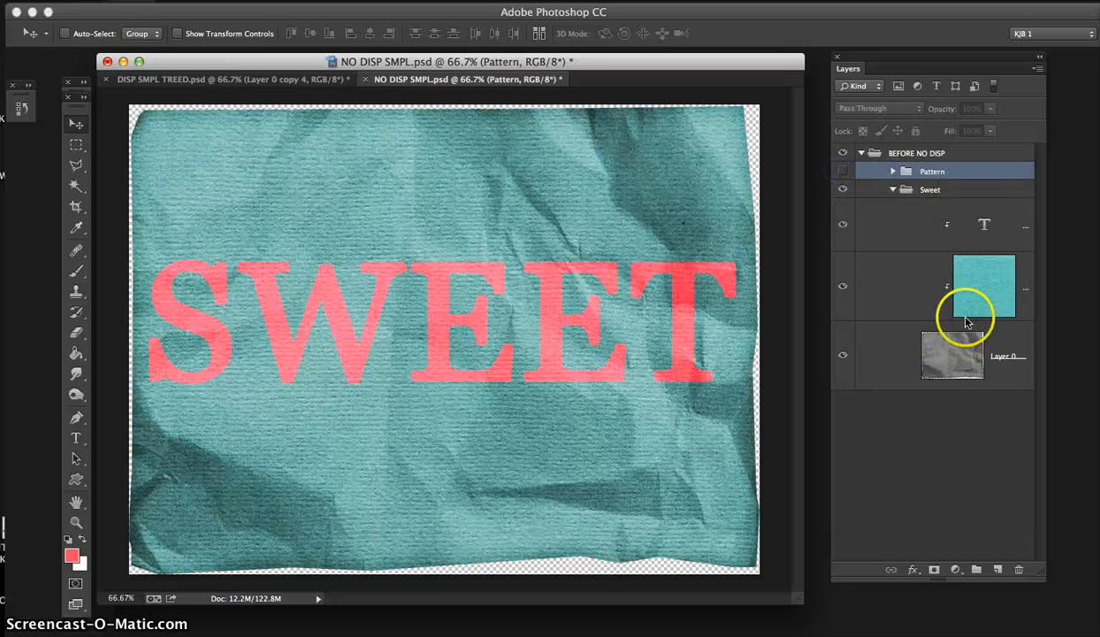
{"action": "left_click", "coordinate": [984, 304]}
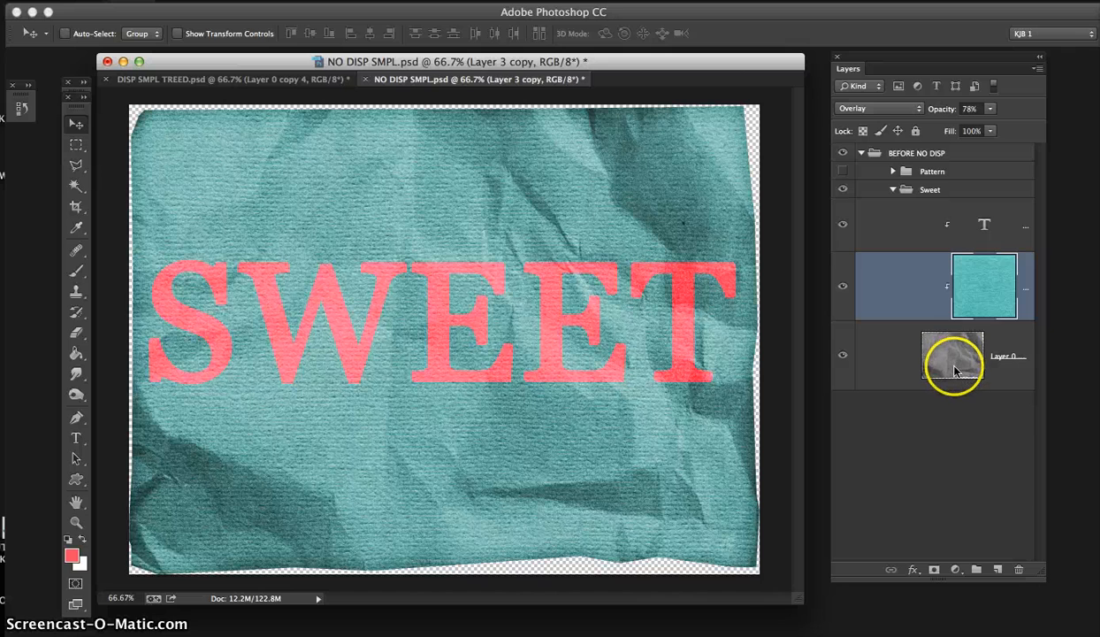
{"action": "left_click", "coordinate": [973, 235]}
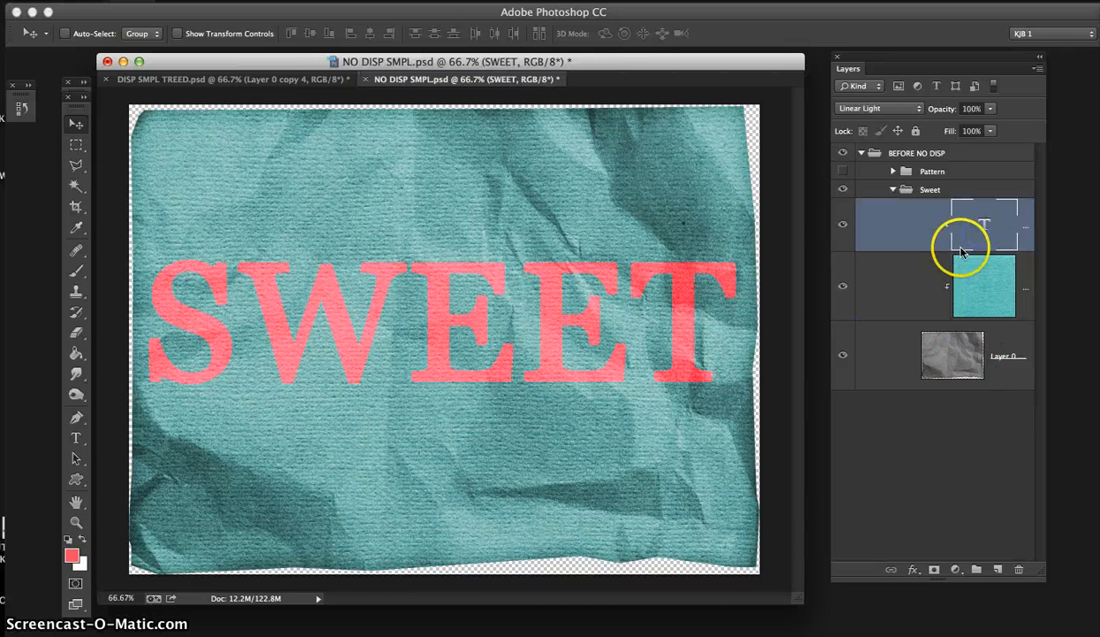
{"action": "left_click", "coordinate": [893, 191]}
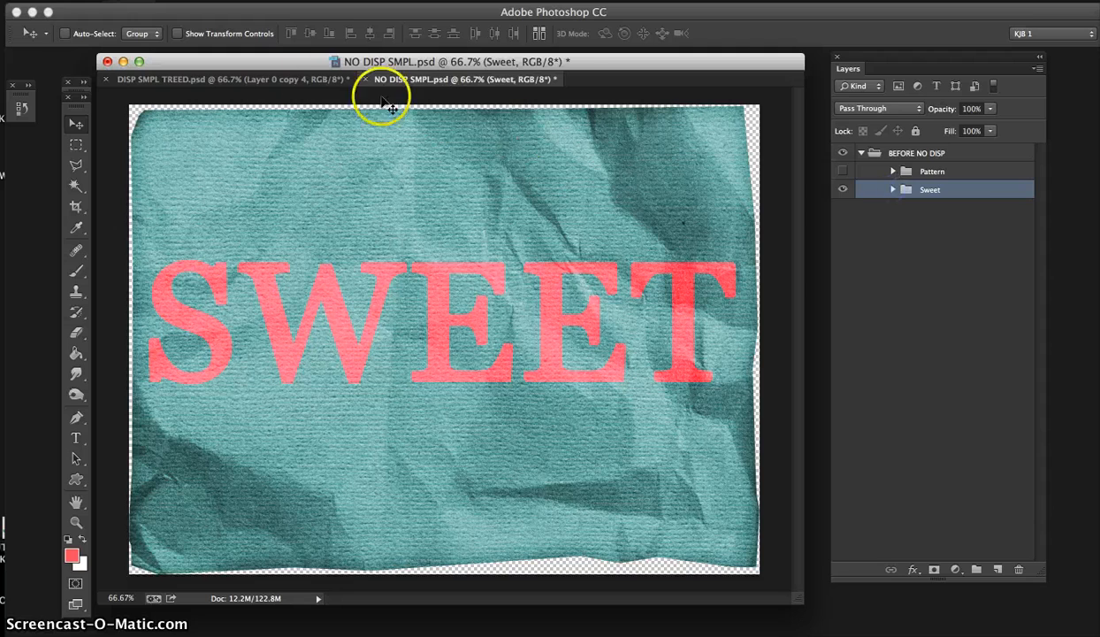
Switch to the DISP SMPL TREED.psd document and hide the Sweet group to reveal the bottom paper texture layer.
{"action": "left_click", "coordinate": [309, 78]}
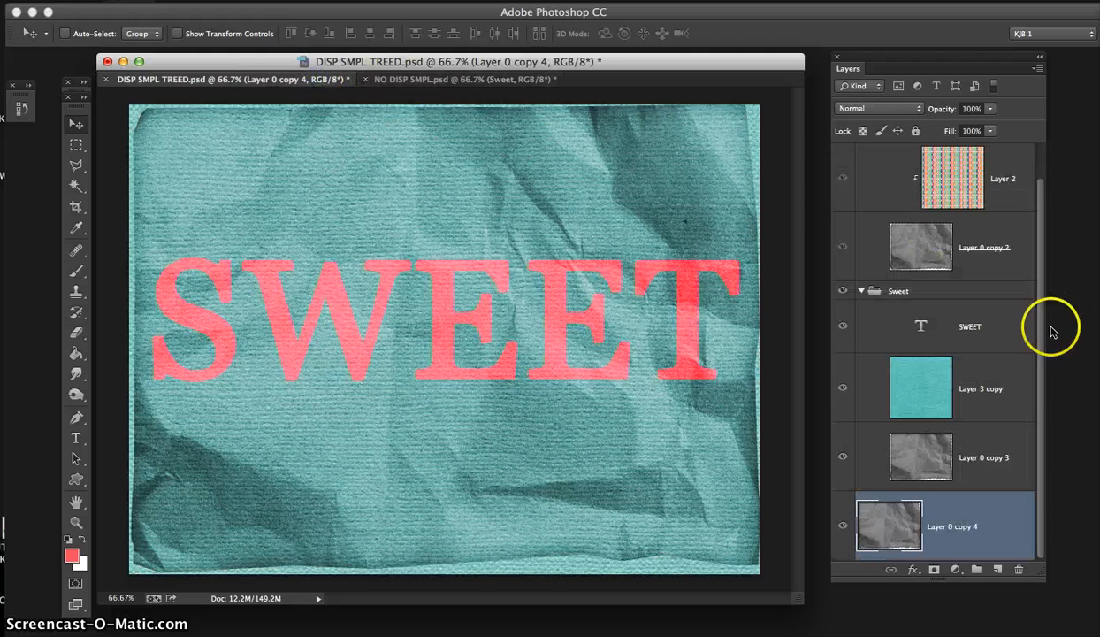
{"action": "left_click_drag", "start_coordinate": [1042, 352], "coordinate": [1041, 445]}
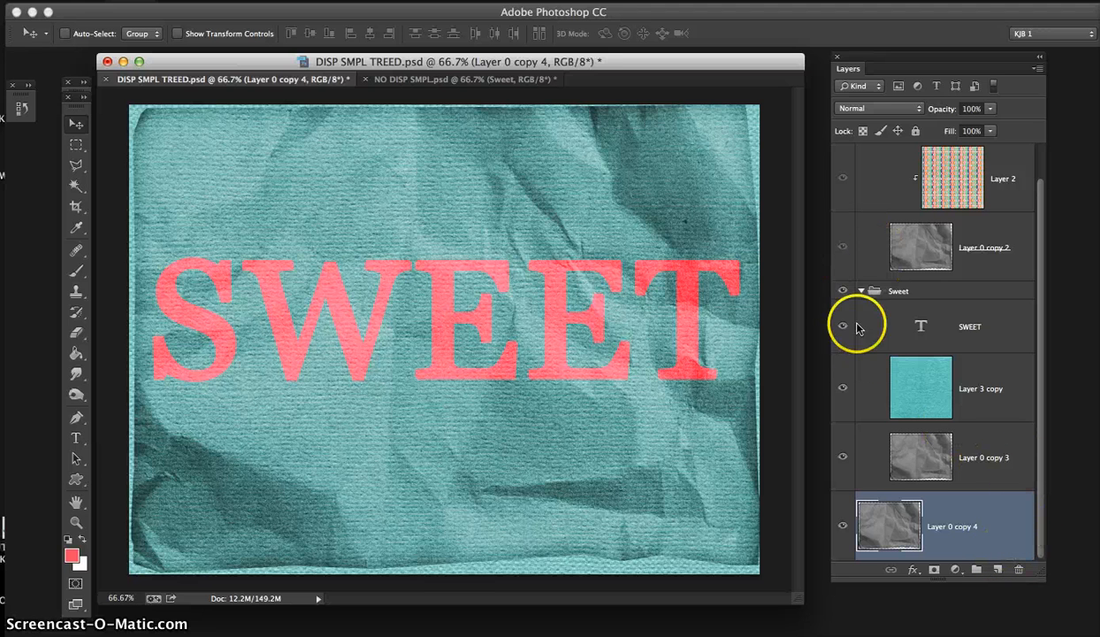
{"action": "left_click", "coordinate": [842, 290]}
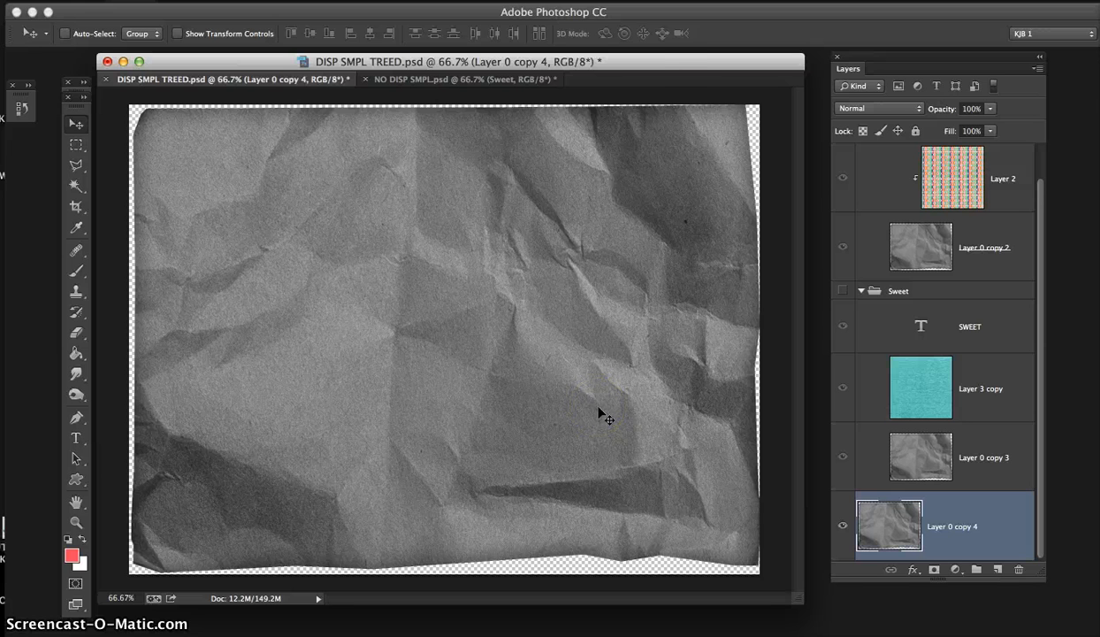
{"action": "left_click_drag", "start_coordinate": [653, 64], "coordinate": [648, 67]}
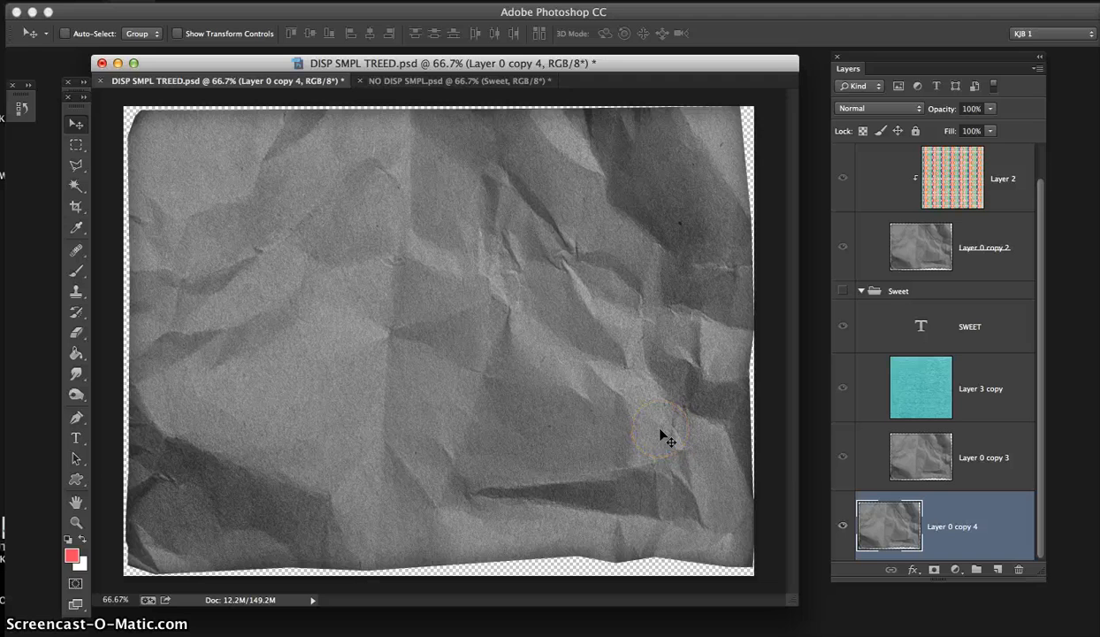
Increase the contrast of Layer 0 copy 4 with Levels, setting the RGB input levels to 85, 1.00 and 167.
{"action": "key", "text": "ctrl+l"}
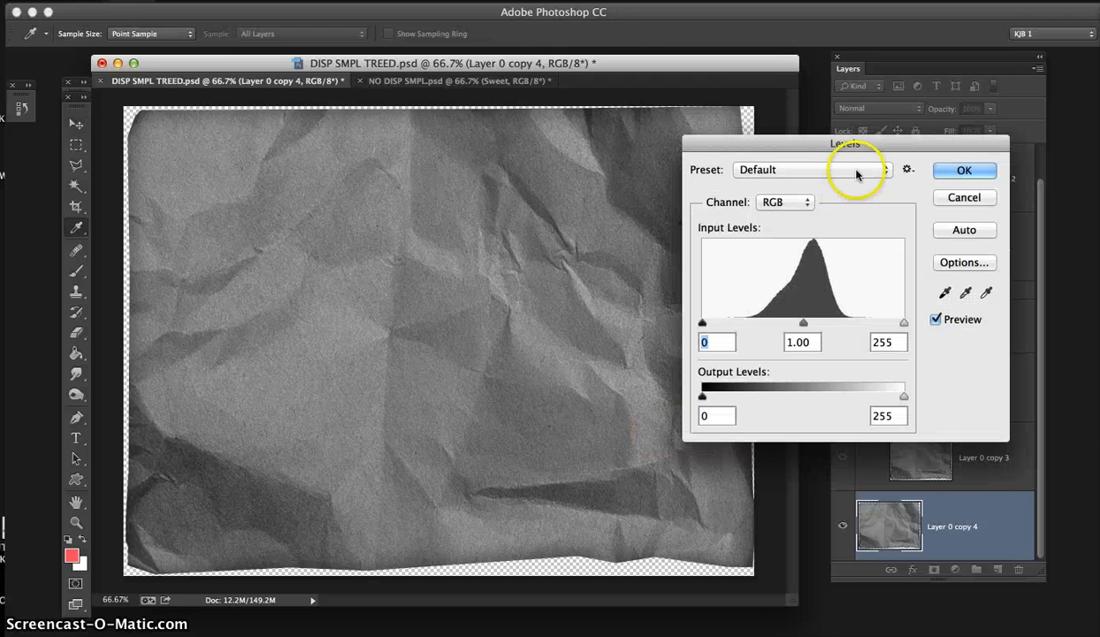
{"action": "left_click_drag", "start_coordinate": [822, 148], "coordinate": [815, 147]}
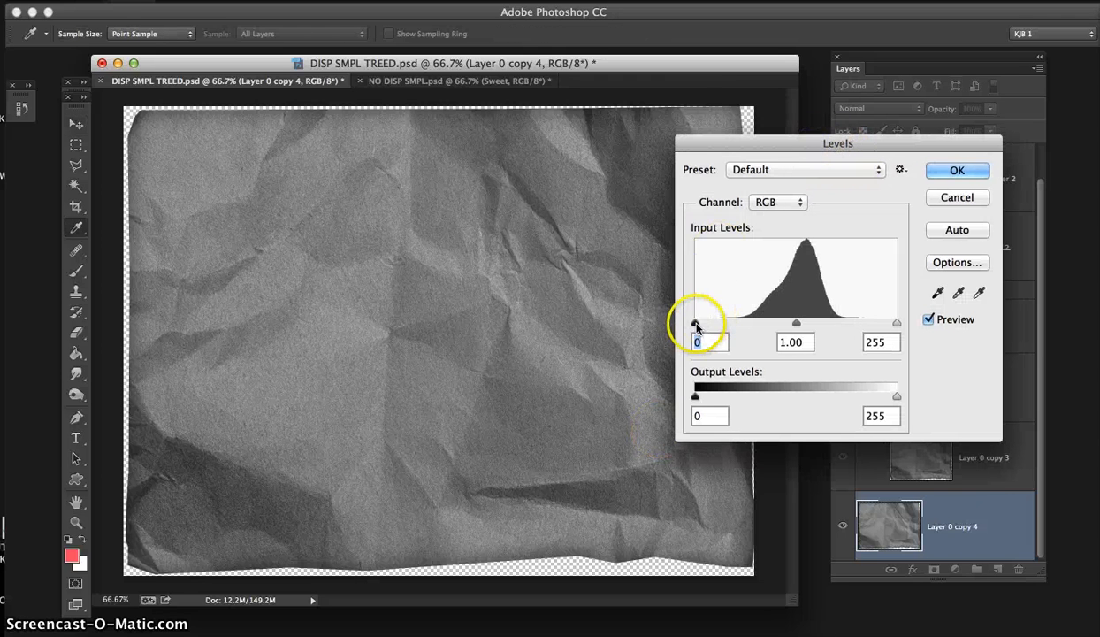
{"action": "left_click", "coordinate": [697, 324]}
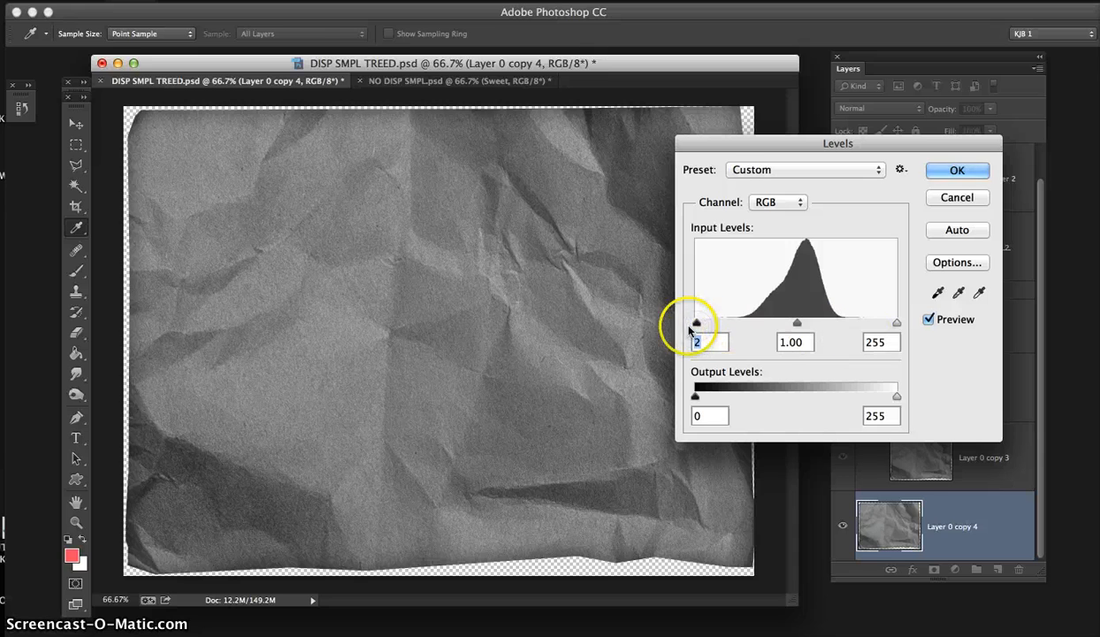
{"action": "left_click_drag", "start_coordinate": [696, 326], "coordinate": [761, 323]}
{"action": "left_click_drag", "start_coordinate": [896, 326], "coordinate": [830, 324]}
{"action": "left_click_drag", "start_coordinate": [759, 326], "coordinate": [760, 325]}
{"action": "left_click_drag", "start_coordinate": [830, 325], "coordinate": [830, 316]}
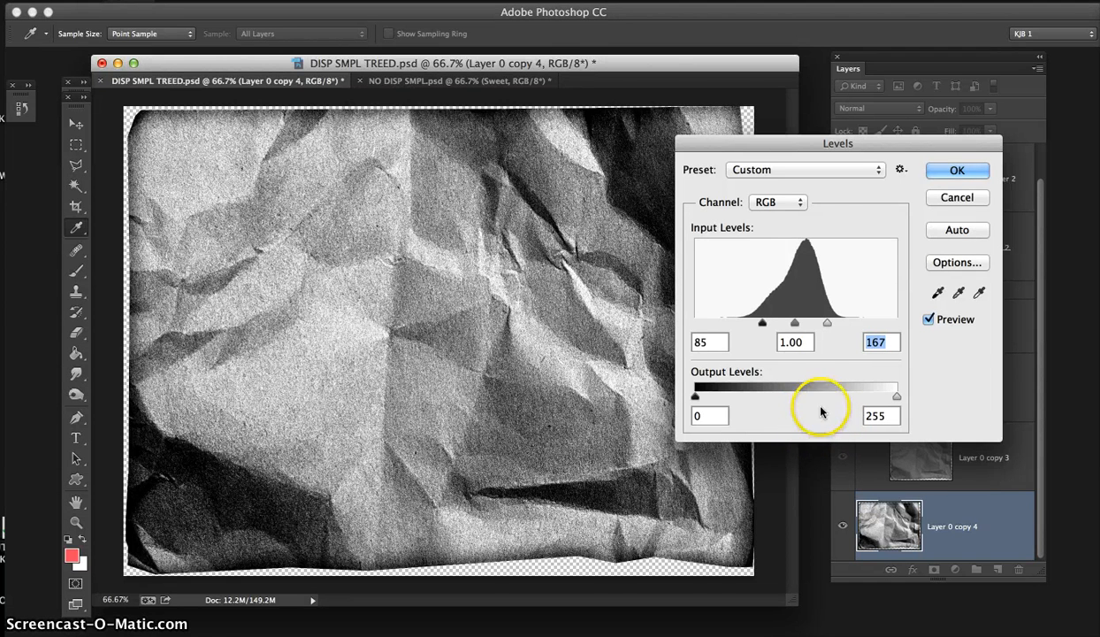
{"action": "left_click_drag", "start_coordinate": [774, 143], "coordinate": [793, 140]}
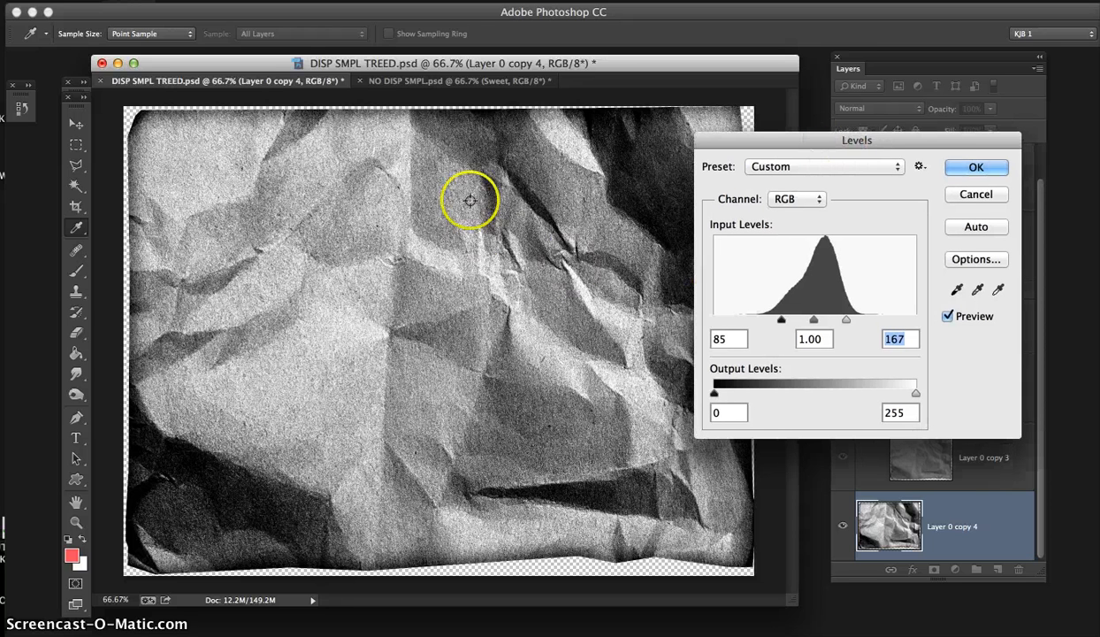
{"action": "left_click", "coordinate": [981, 195]}
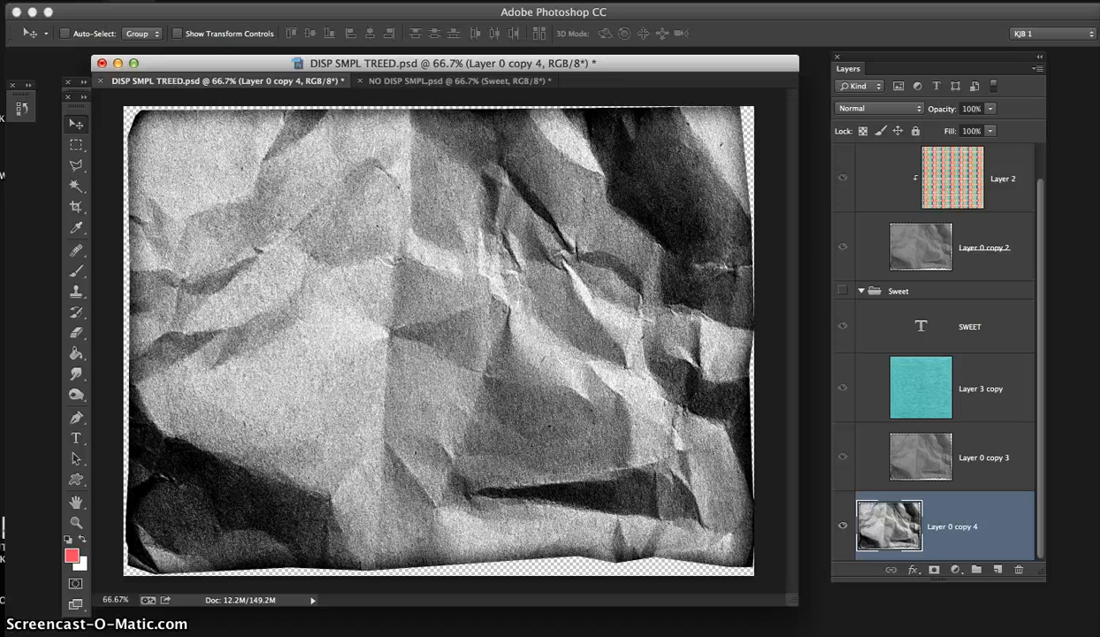
Apply a Gaussian Blur with a radius of 3.6 pixels to the high-contrast paper layer.
{"action": "left_click", "coordinate": [345, 1]}
{"action": "mouse_move", "coordinate": [398, 174]}
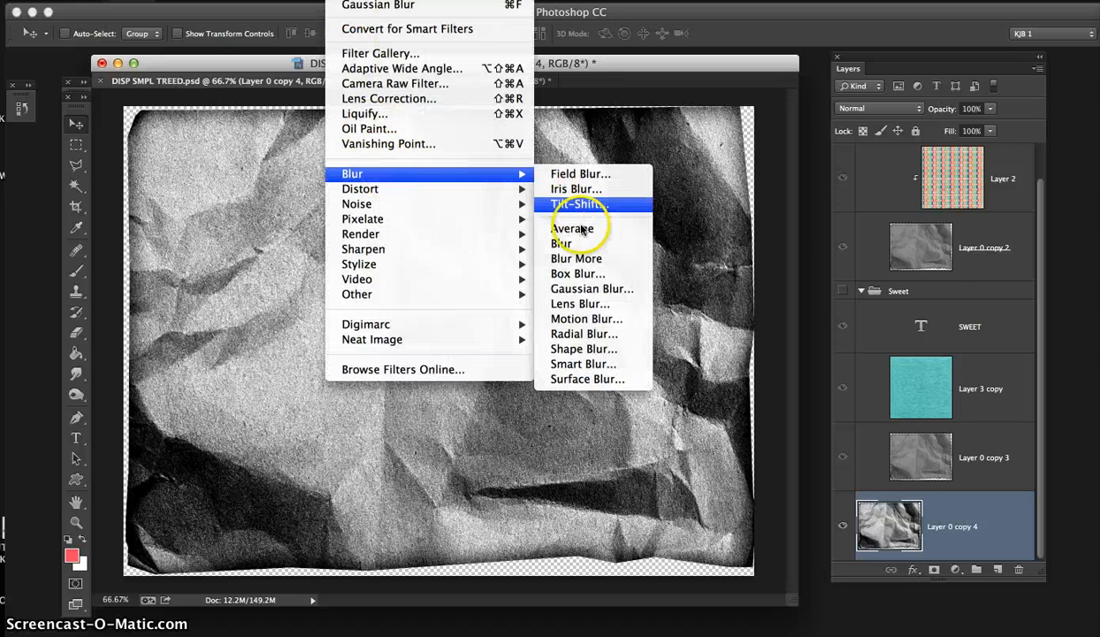
{"action": "left_click", "coordinate": [592, 289]}
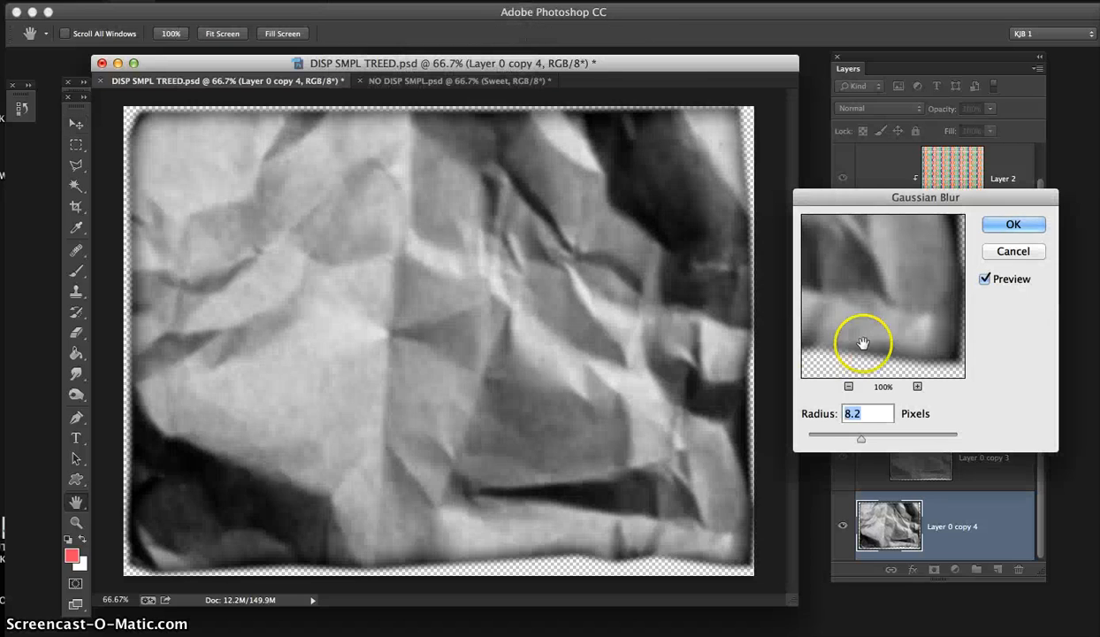
{"action": "left_click_drag", "start_coordinate": [861, 439], "coordinate": [841, 448]}
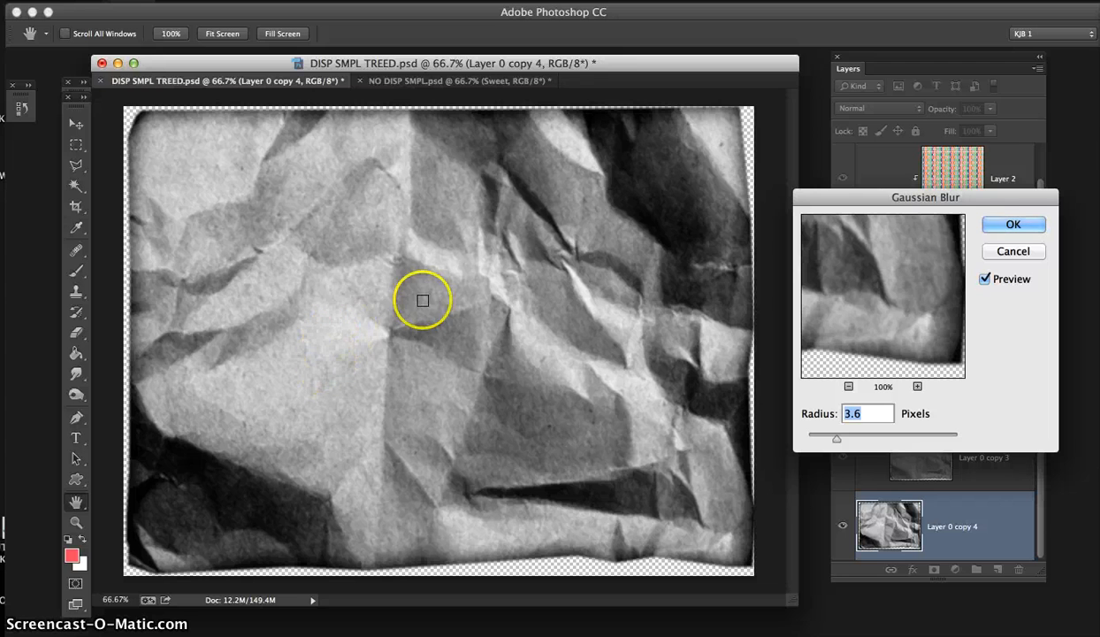
{"action": "left_click", "coordinate": [1006, 227]}
{"action": "left_click_drag", "start_coordinate": [624, 60], "coordinate": [626, 65]}
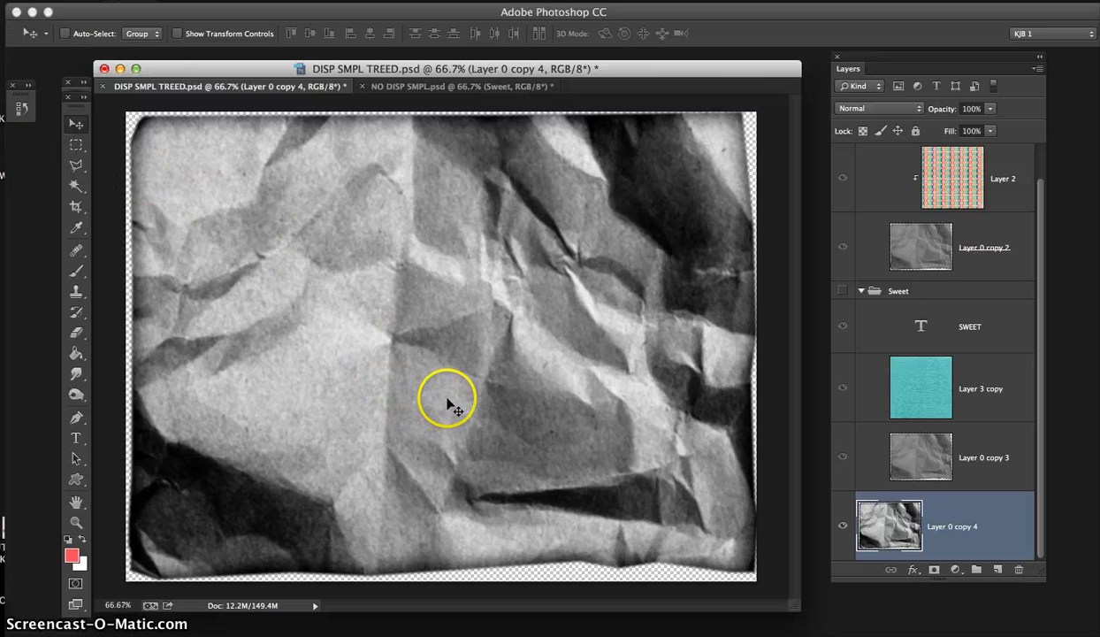
{"action": "left_click", "coordinate": [495, 441]}
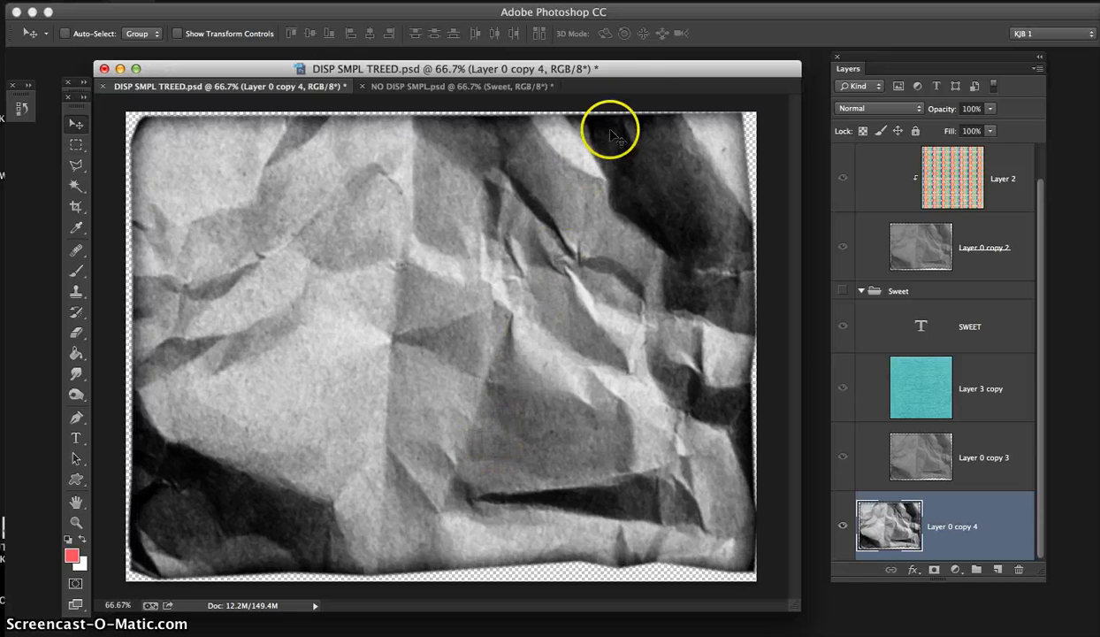
{"action": "left_click_drag", "start_coordinate": [637, 68], "coordinate": [633, 62]}
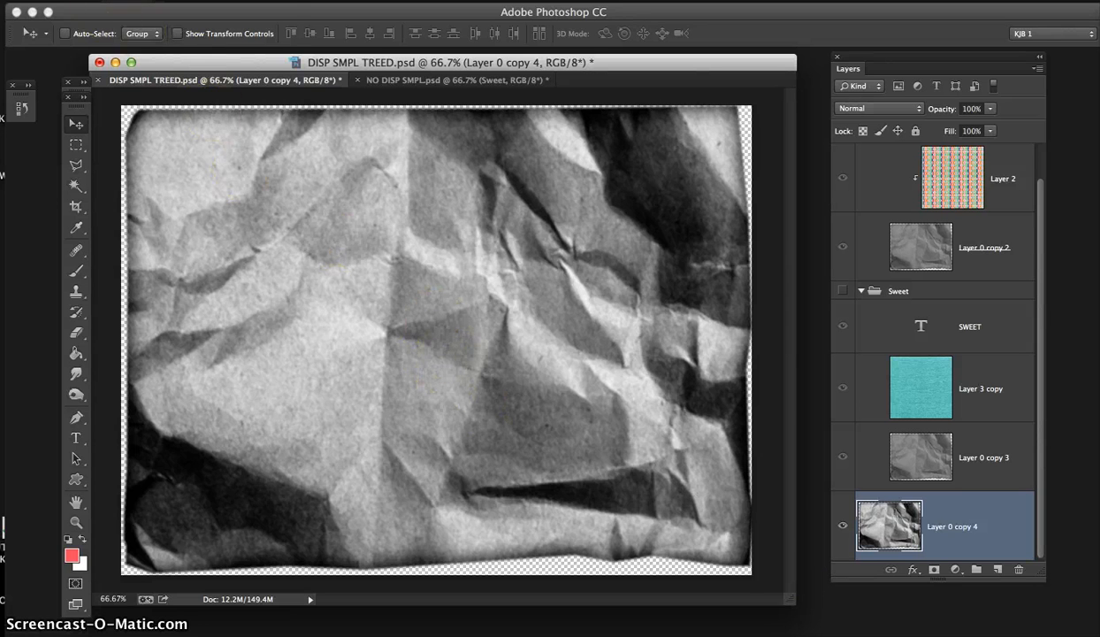
Save the document with its layers in Photoshop format as DISP SMPL TREED.psd on the Desktop.
{"action": "left_click", "coordinate": [159, 164]}
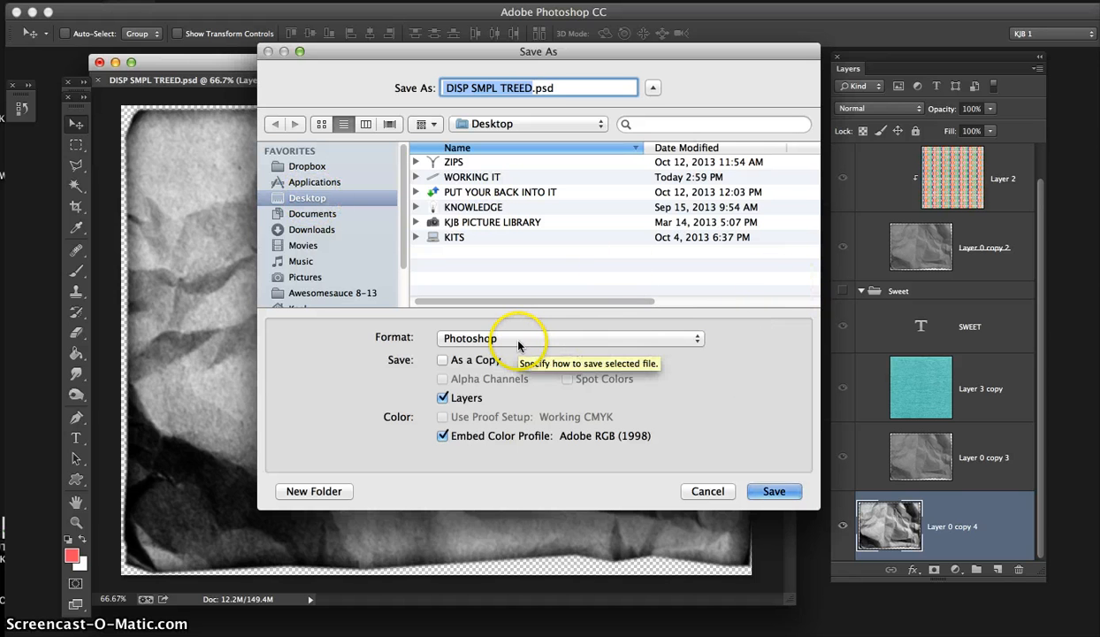
{"action": "left_click", "coordinate": [776, 492]}
{"action": "left_click", "coordinate": [727, 256]}
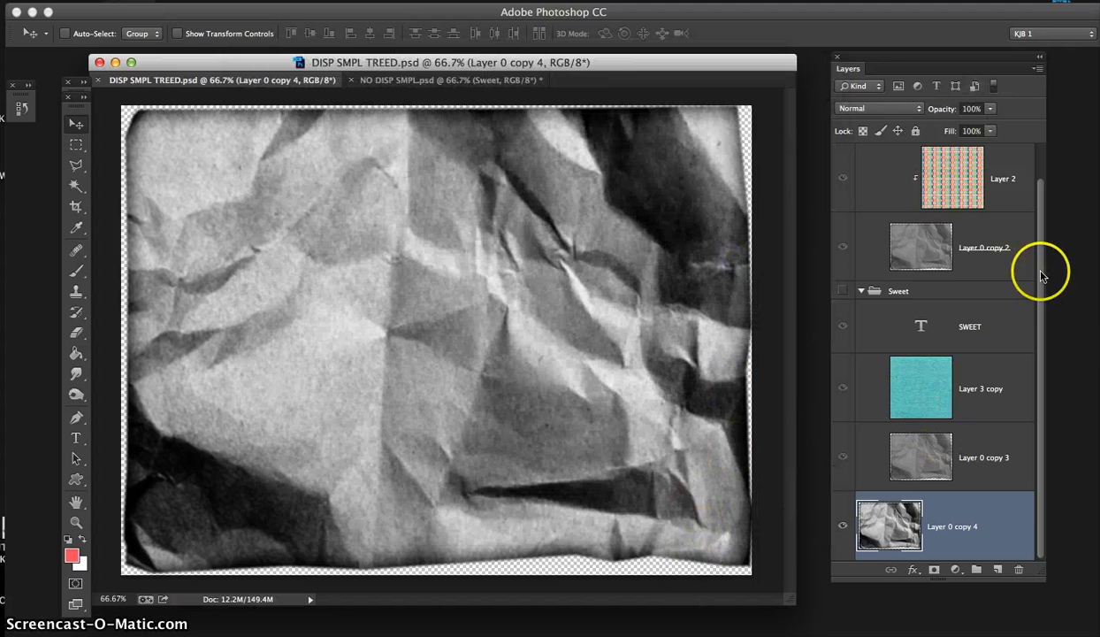
Delete the blurred Layer 0 copy 4 and show the Pattern group.
{"action": "left_click", "coordinate": [1019, 569]}
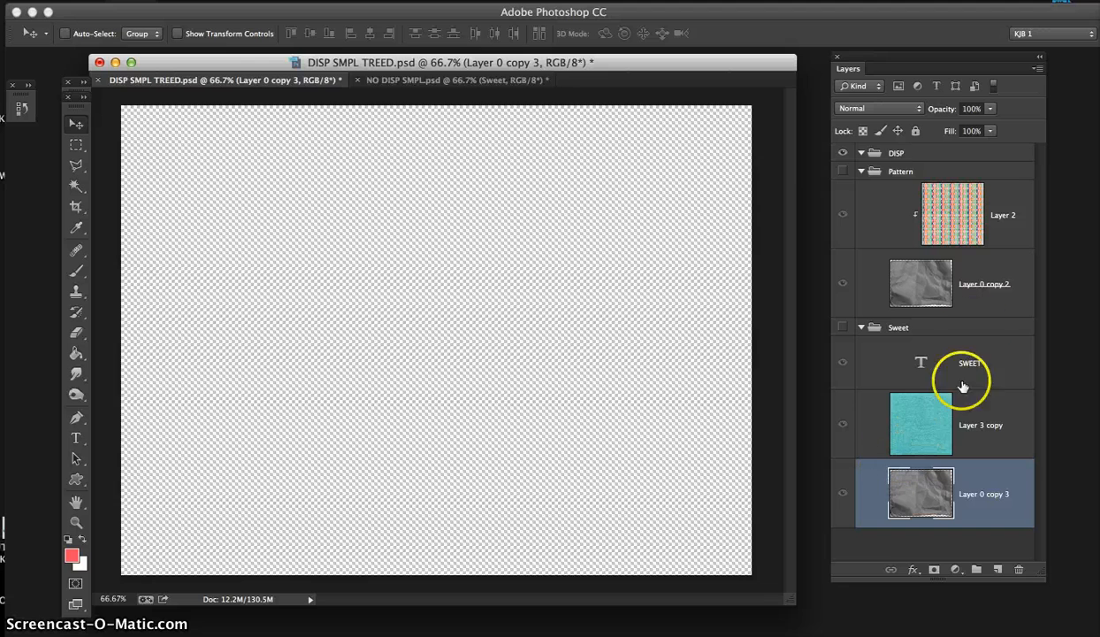
{"action": "left_click", "coordinate": [843, 172]}
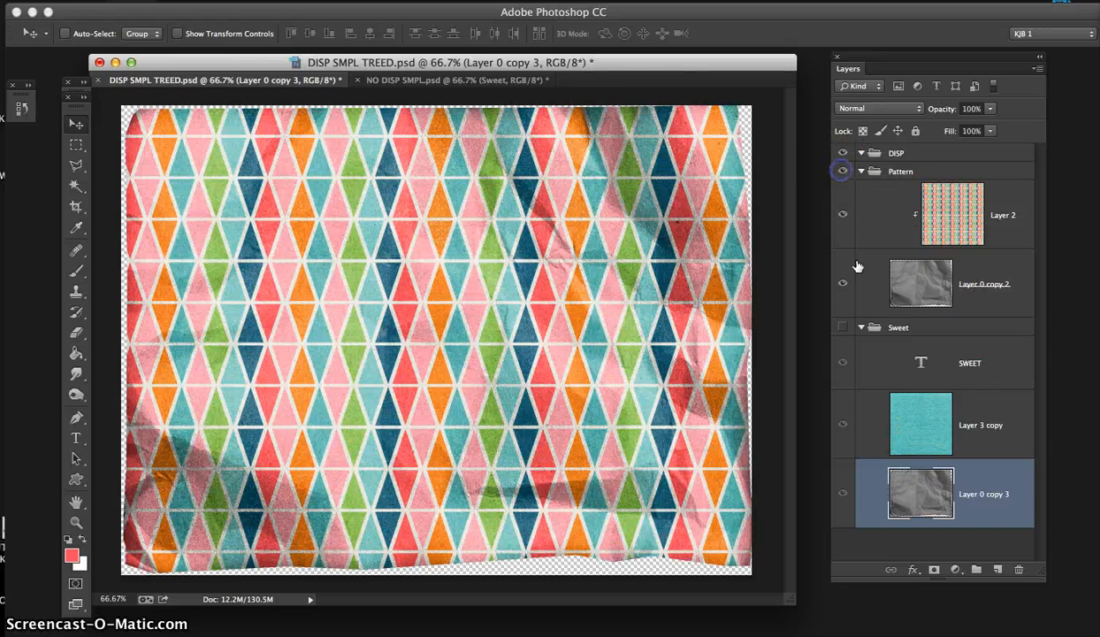
{"action": "left_click", "coordinate": [921, 287]}
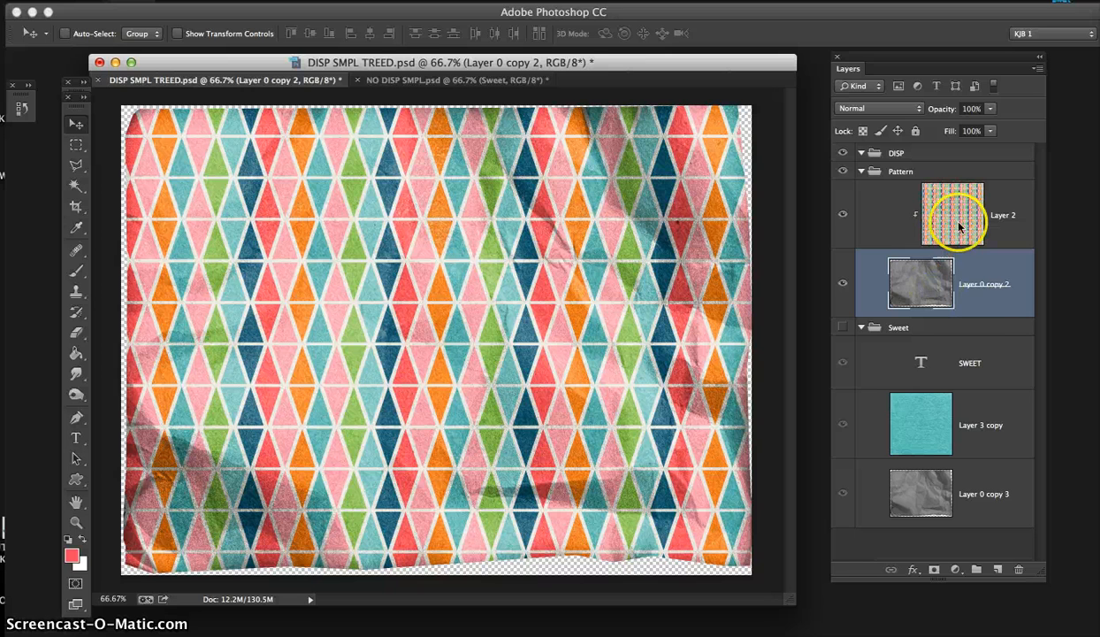
Set the opacity of the pattern on Layer 2 to 90% and enlarge the document window.
{"action": "left_click", "coordinate": [959, 228]}
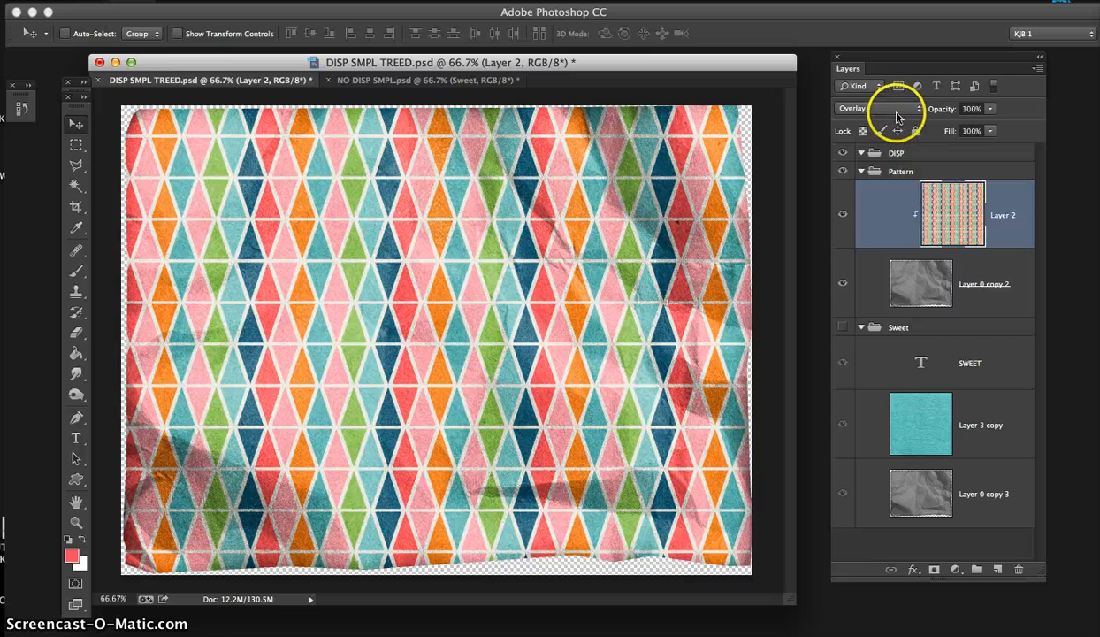
{"action": "left_click", "coordinate": [991, 109]}
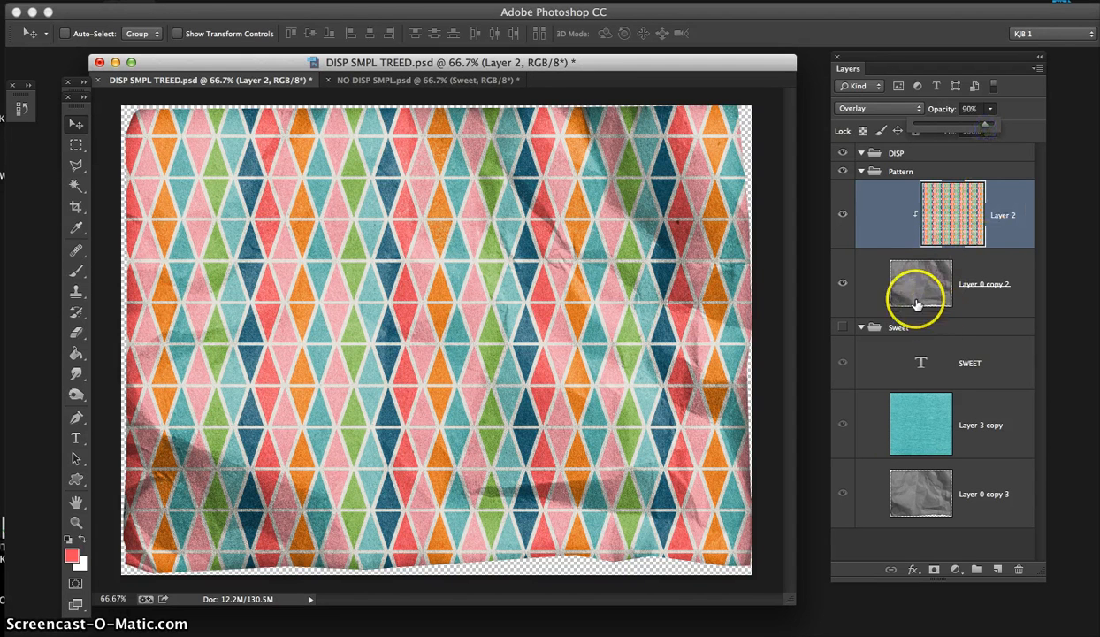
{"action": "left_click", "coordinate": [951, 223]}
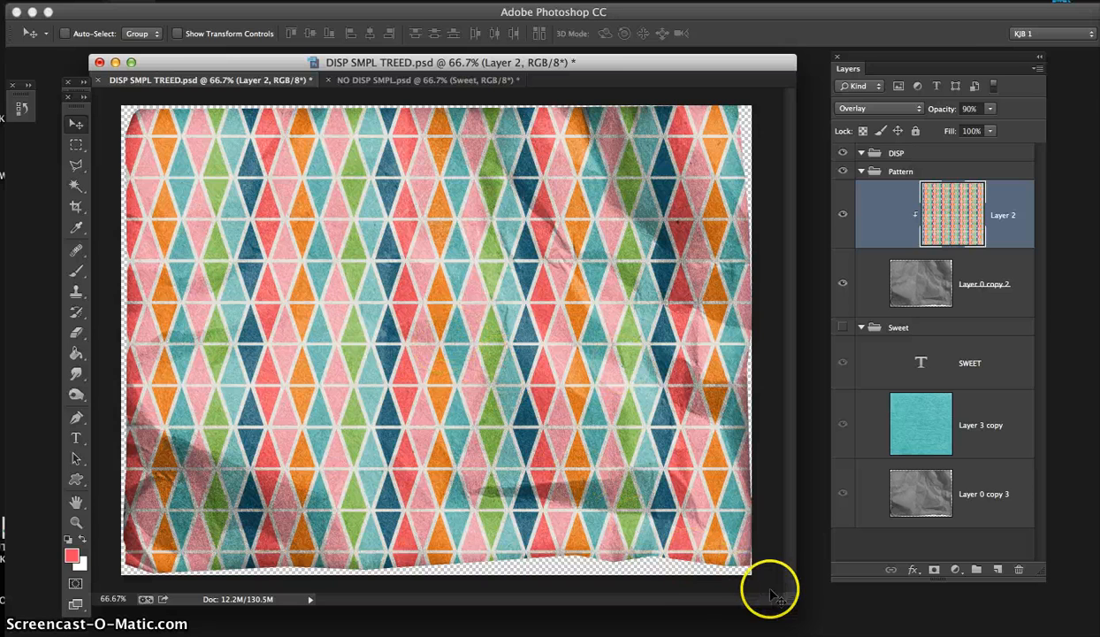
{"action": "left_click_drag", "start_coordinate": [795, 602], "coordinate": [829, 633]}
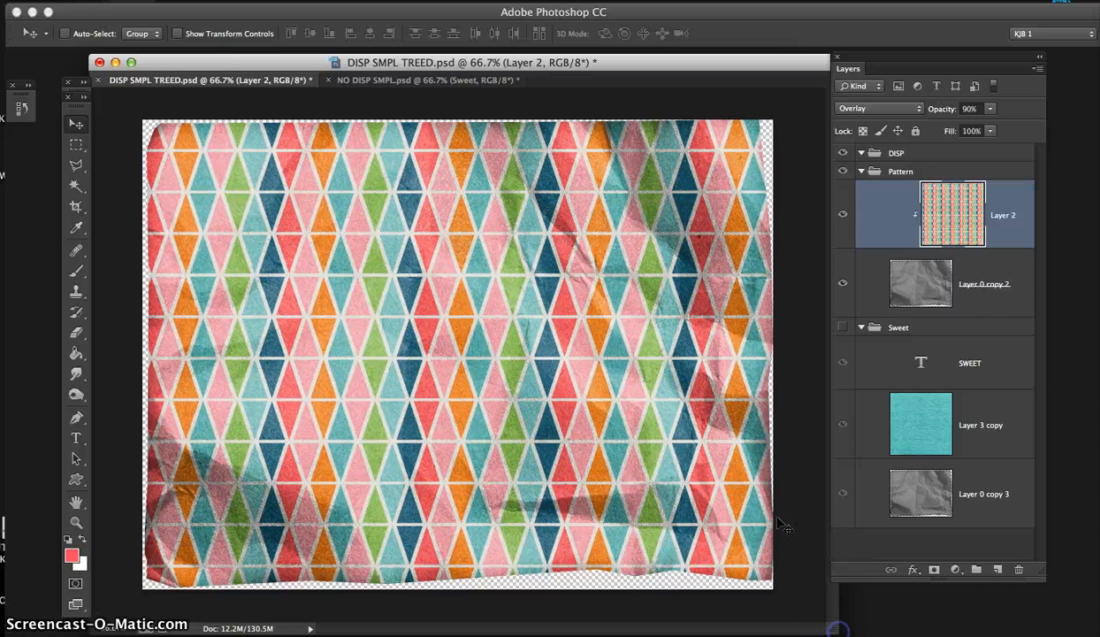
Displace the Layer 2 pattern at 15 horizontal and 15 vertical scale, Stretch To Fit and Repeat Edge Pixels, using DISP SMPL TREED.psd as the map.
{"action": "left_click_drag", "start_coordinate": [629, 65], "coordinate": [615, 66]}
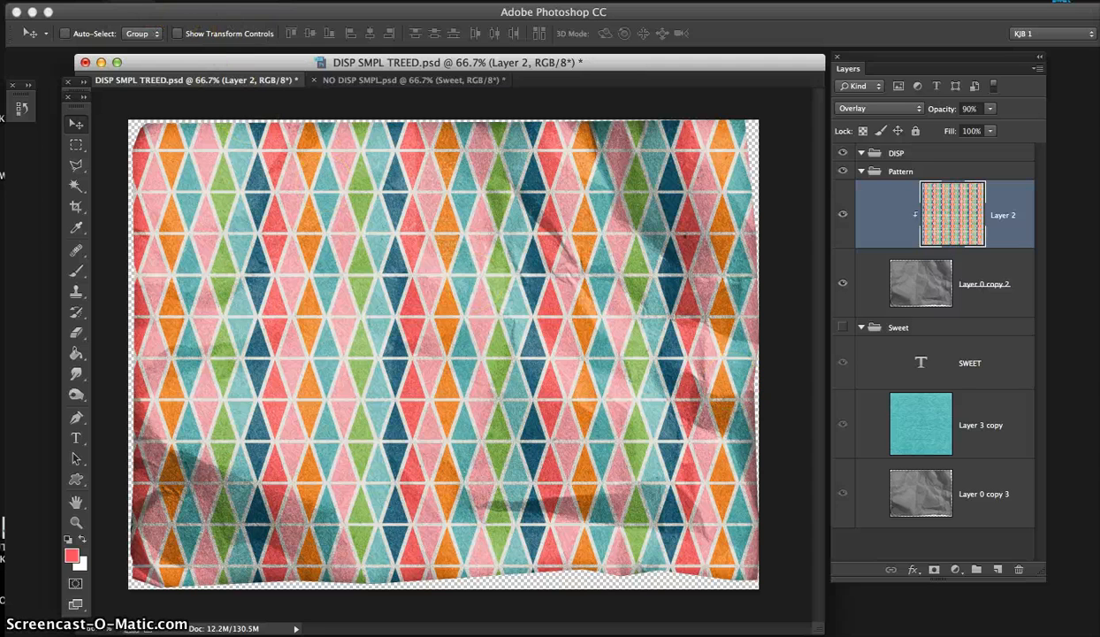
{"action": "left_click", "coordinate": [347, 2]}
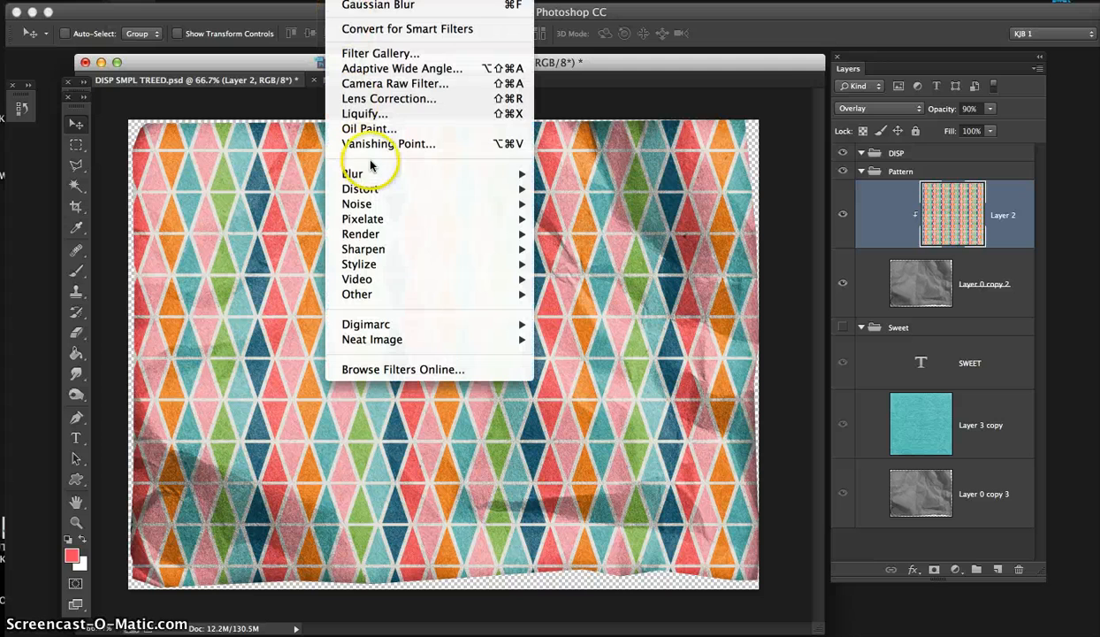
{"action": "mouse_move", "coordinate": [369, 189]}
{"action": "left_click", "coordinate": [567, 191]}
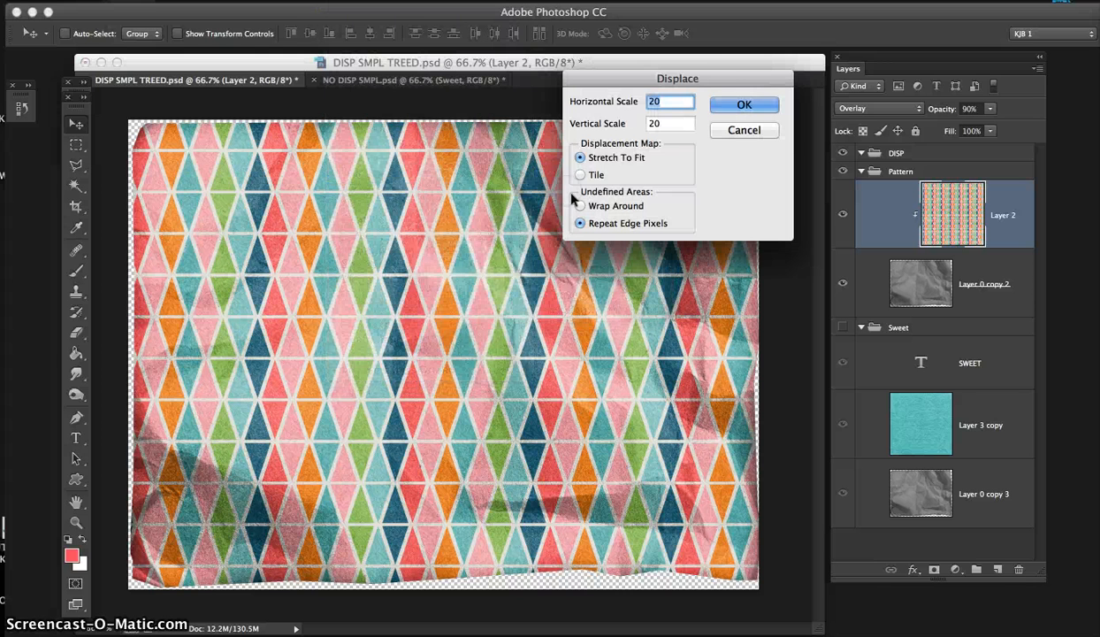
{"action": "left_click_drag", "start_coordinate": [727, 78], "coordinate": [760, 196]}
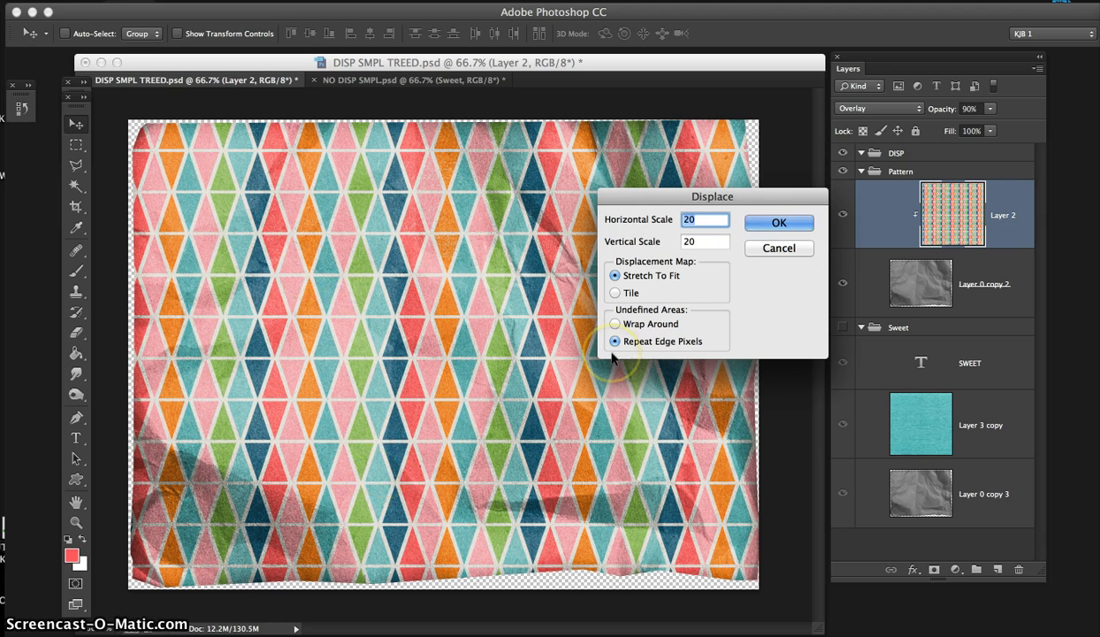
{"action": "left_click", "coordinate": [683, 243]}
{"action": "type", "text": "15"}
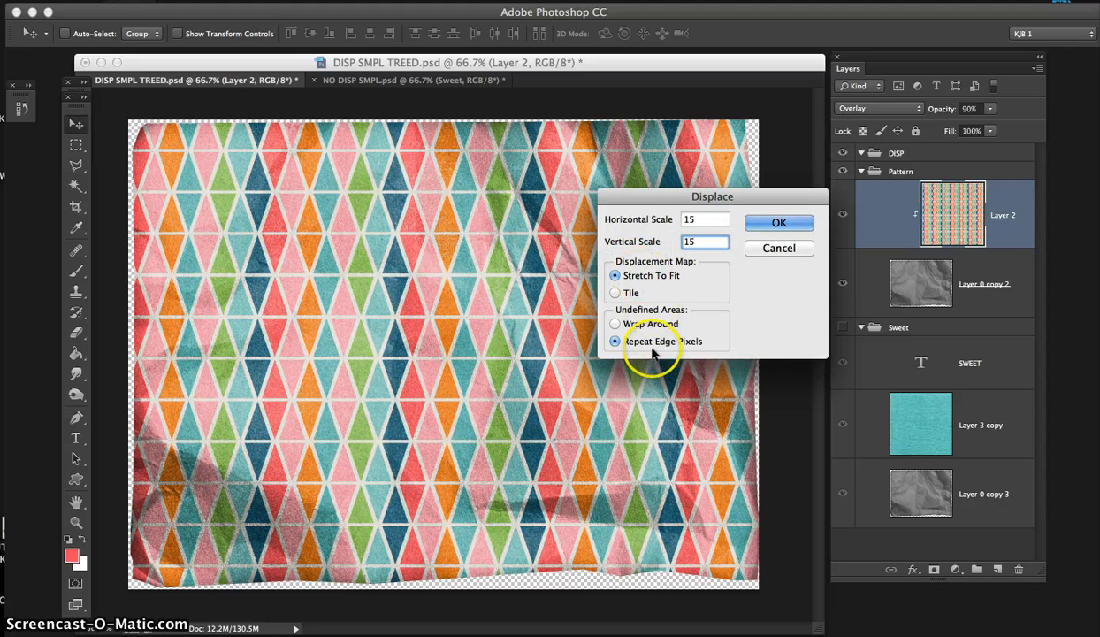
{"action": "left_click", "coordinate": [778, 222]}
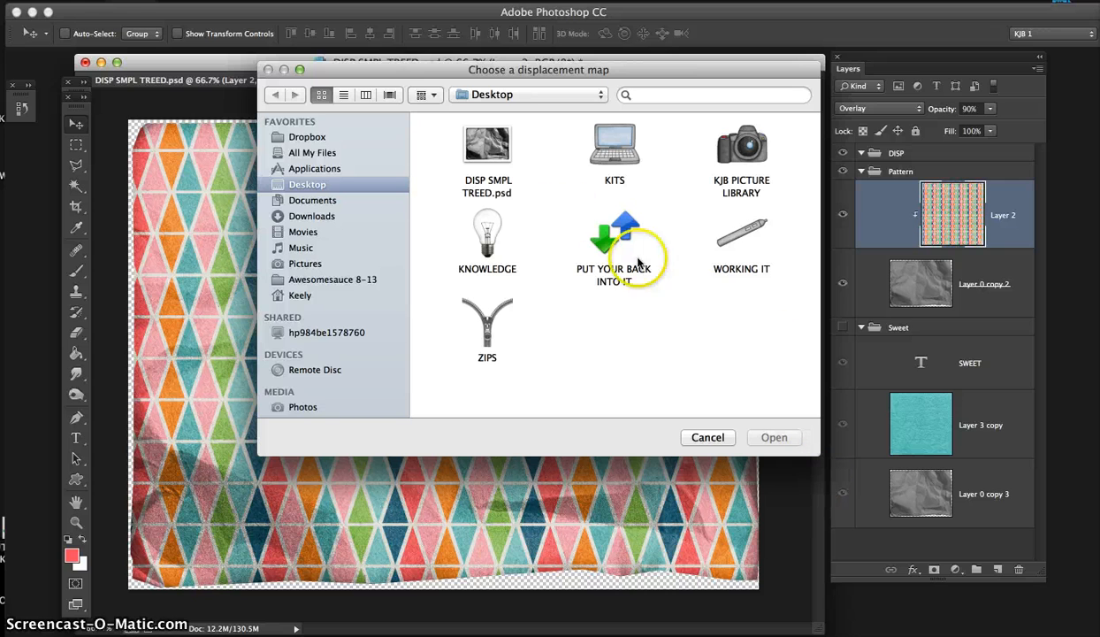
{"action": "left_click", "coordinate": [487, 146]}
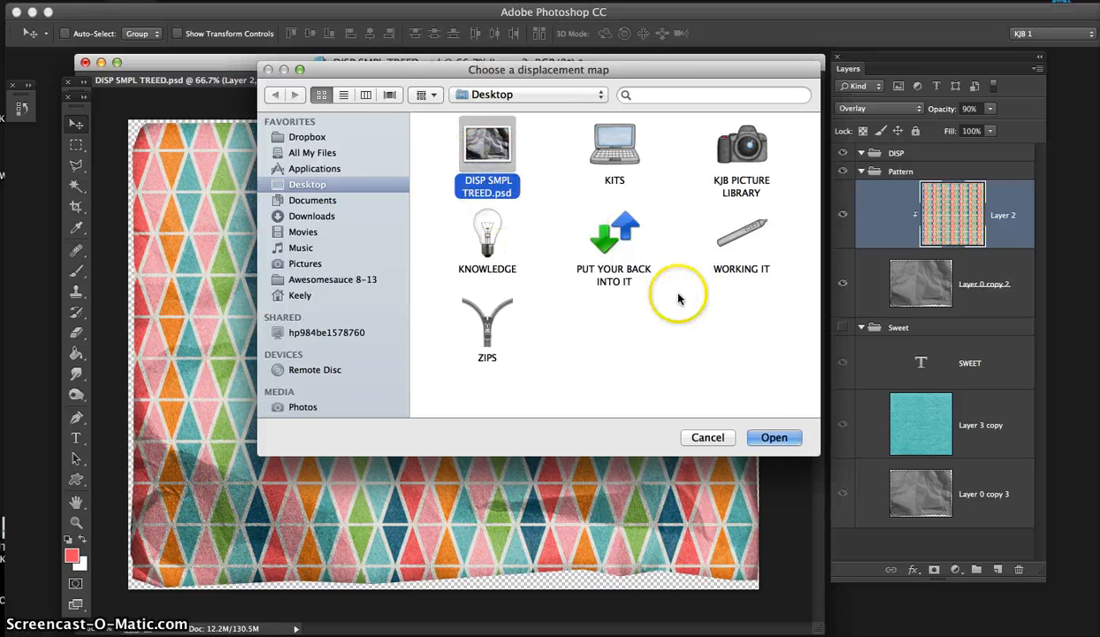
{"action": "left_click", "coordinate": [779, 438]}
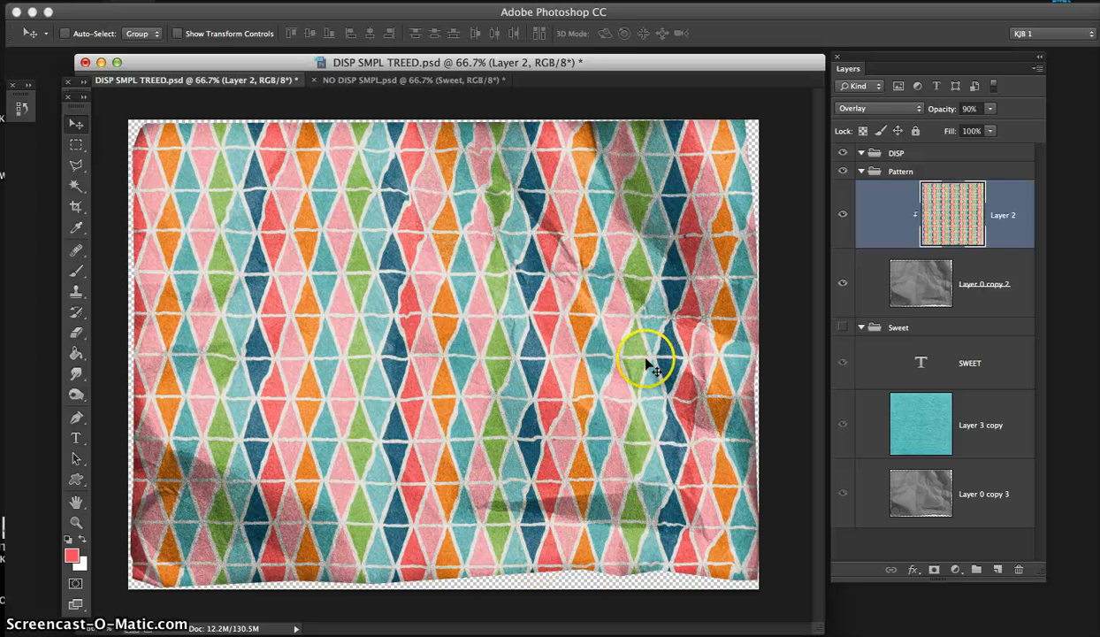
Keep Layer 2 in Overlay mode and raise its opacity to 96%.
{"action": "left_click", "coordinate": [891, 111]}
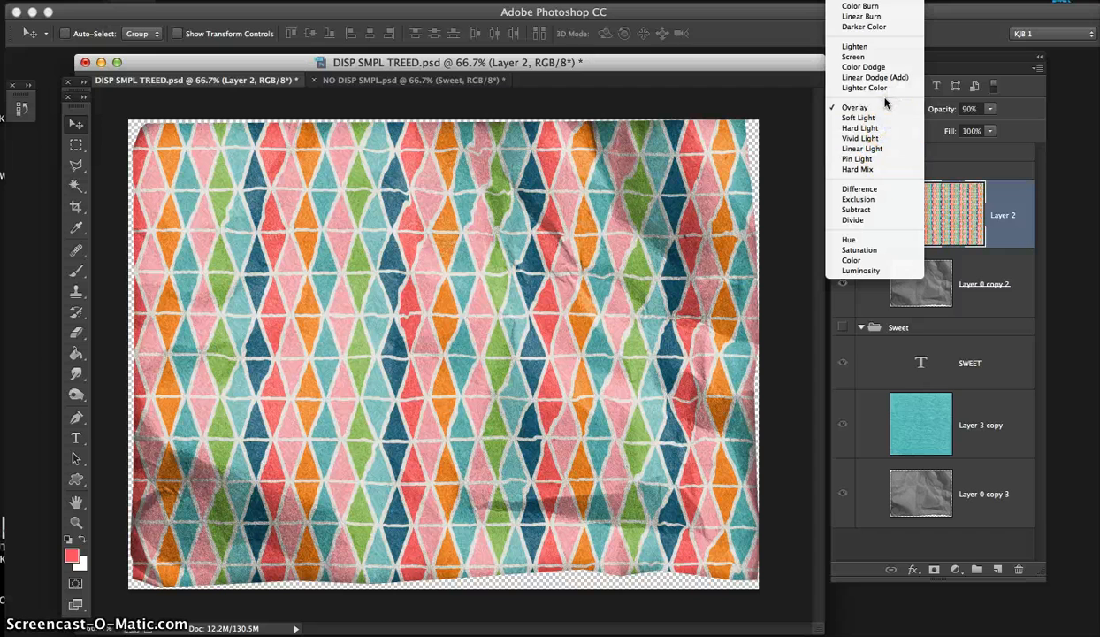
{"action": "left_click", "coordinate": [929, 111]}
{"action": "left_click", "coordinate": [990, 109]}
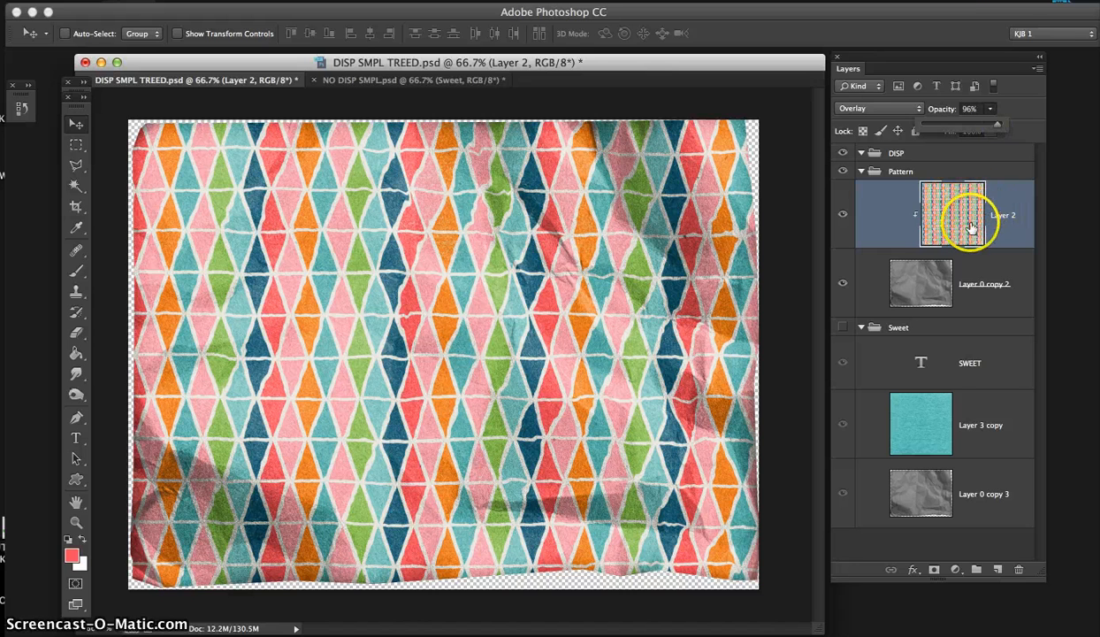
{"action": "left_click", "coordinate": [974, 236]}
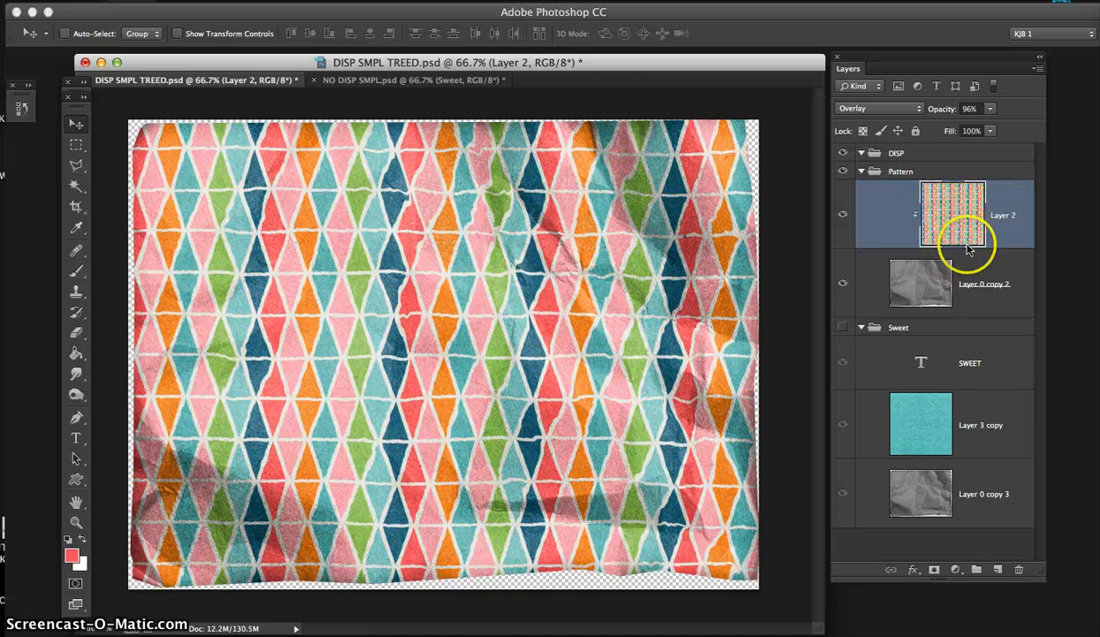
Collapse and hide the Pattern group, and show the Sweet group.
{"action": "left_click", "coordinate": [841, 285]}
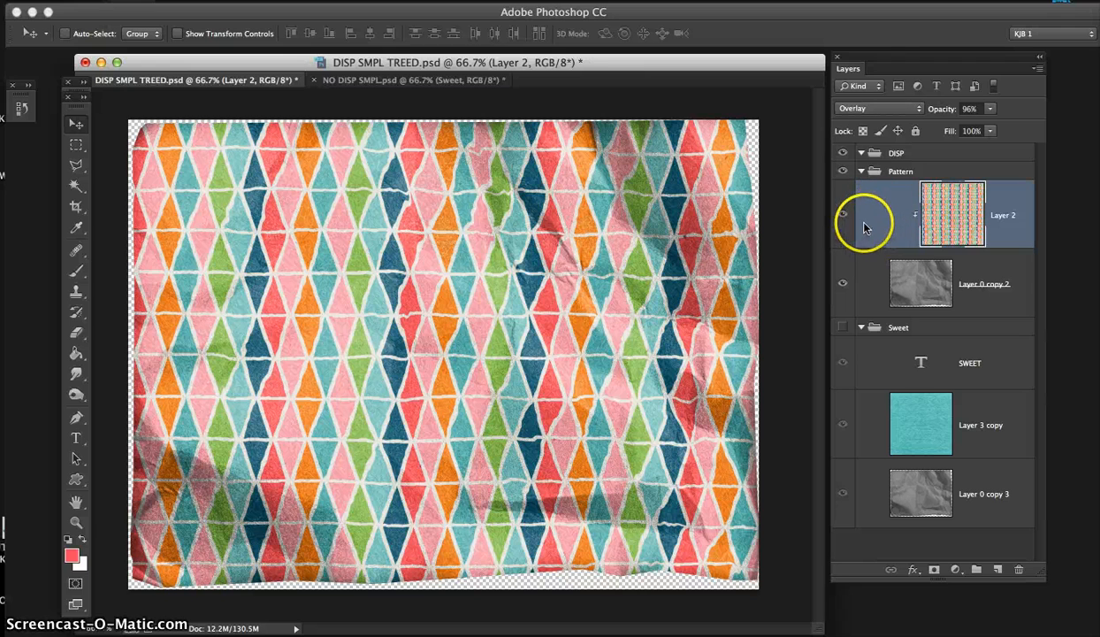
{"action": "left_click", "coordinate": [862, 171]}
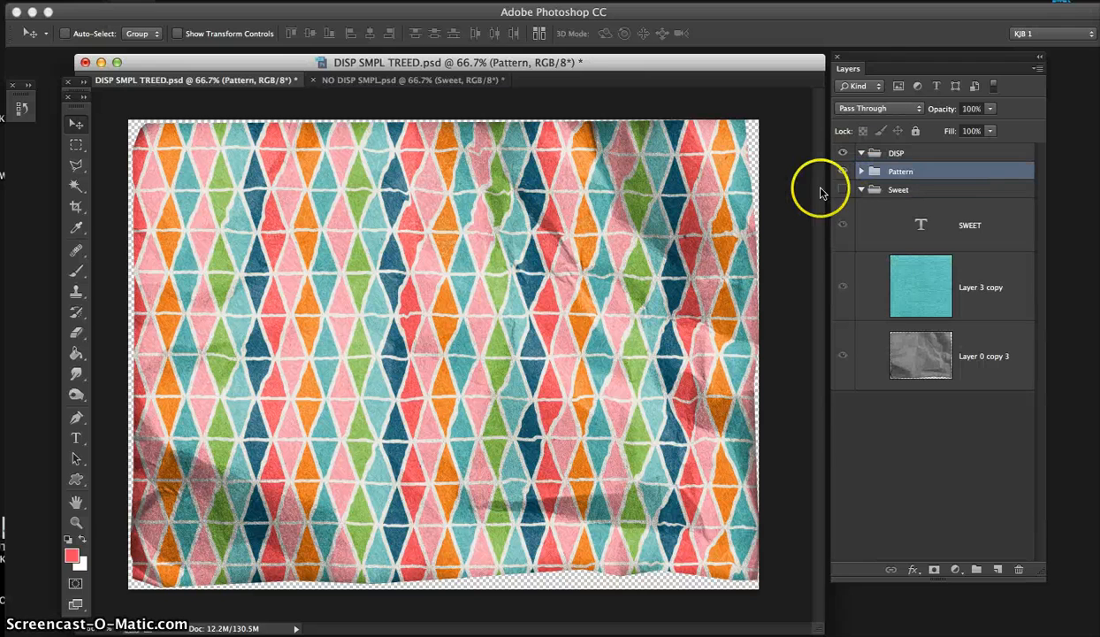
{"action": "left_click", "coordinate": [841, 172]}
{"action": "left_click", "coordinate": [842, 189]}
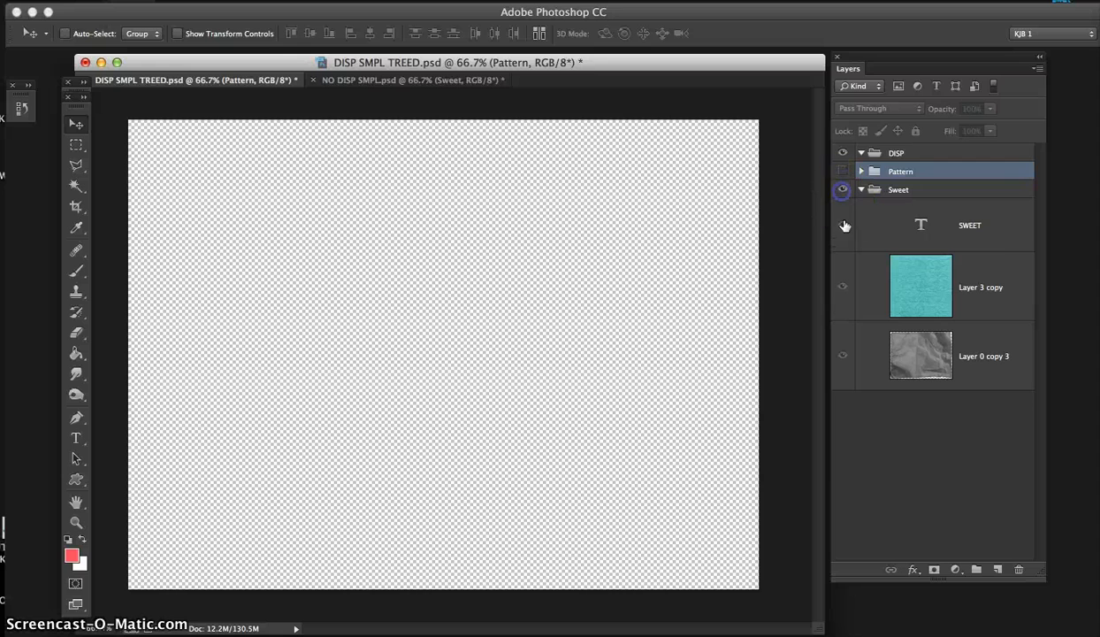
Rasterize the SWEET text layer and displace it at 20 horizontal and 20 vertical scale, using DISP SMPL TREED.psd as the map.
{"action": "left_click", "coordinate": [995, 230]}
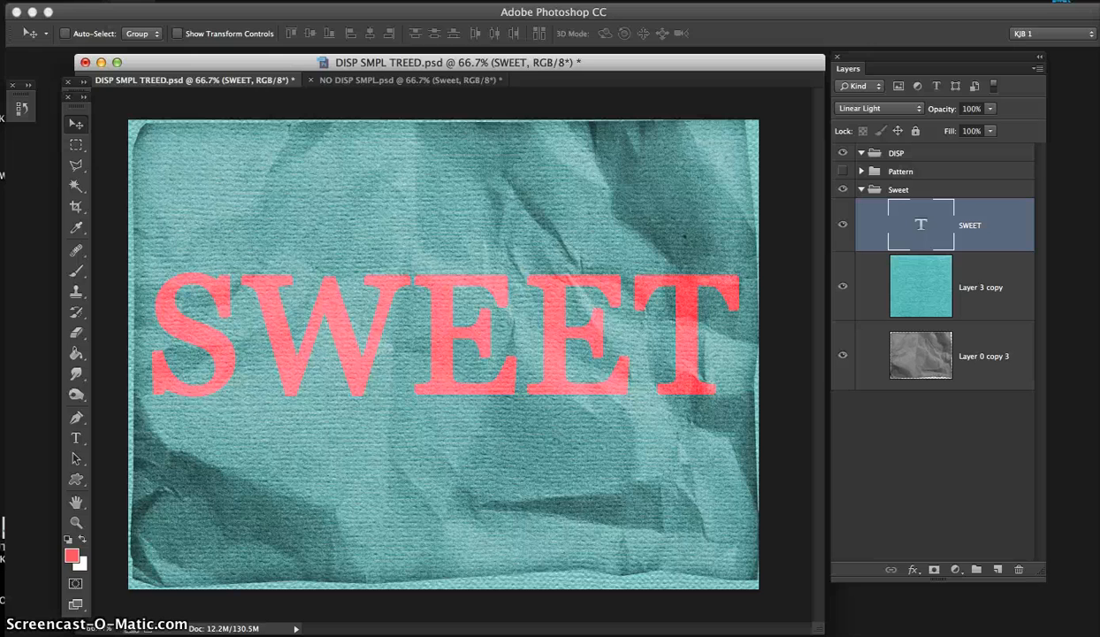
{"action": "left_click", "coordinate": [321, 3]}
{"action": "mouse_move", "coordinate": [430, 189]}
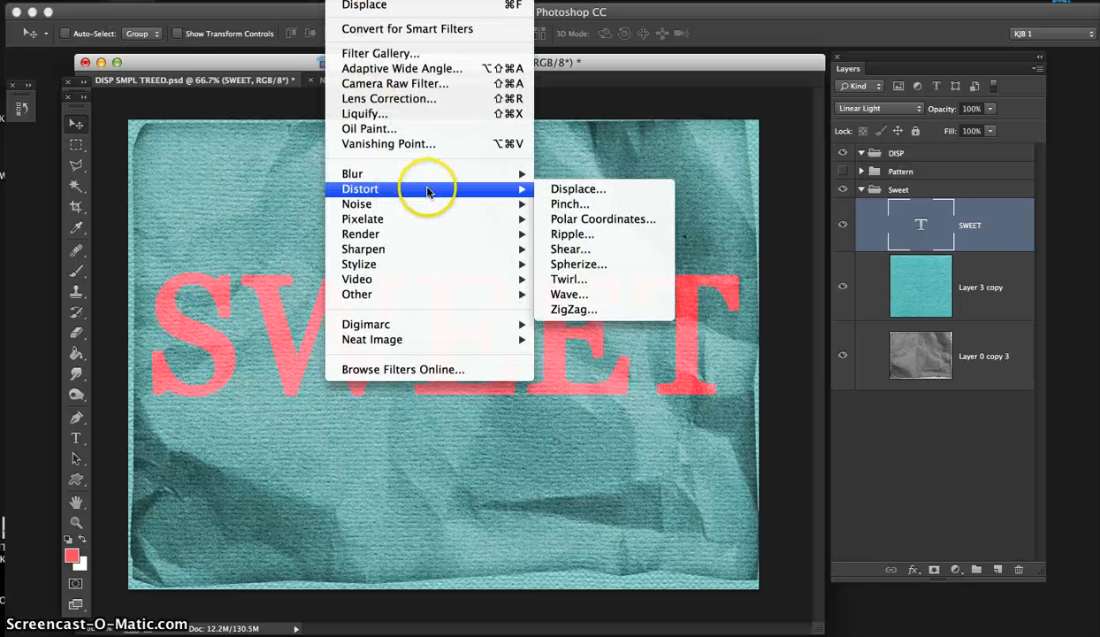
{"action": "left_click", "coordinate": [564, 191]}
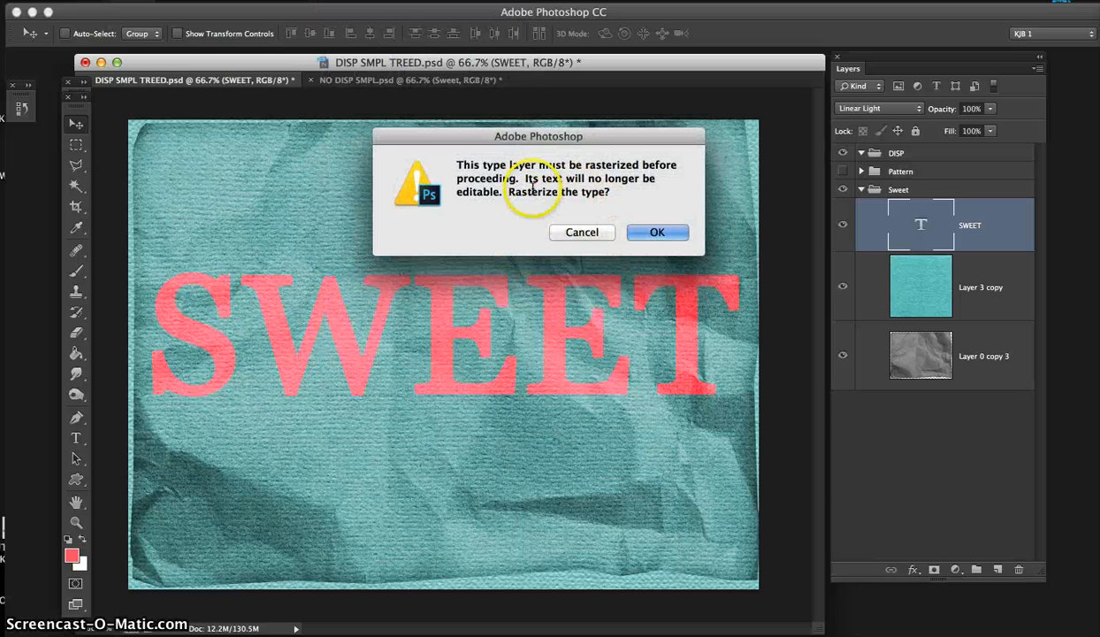
{"action": "left_click", "coordinate": [656, 233]}
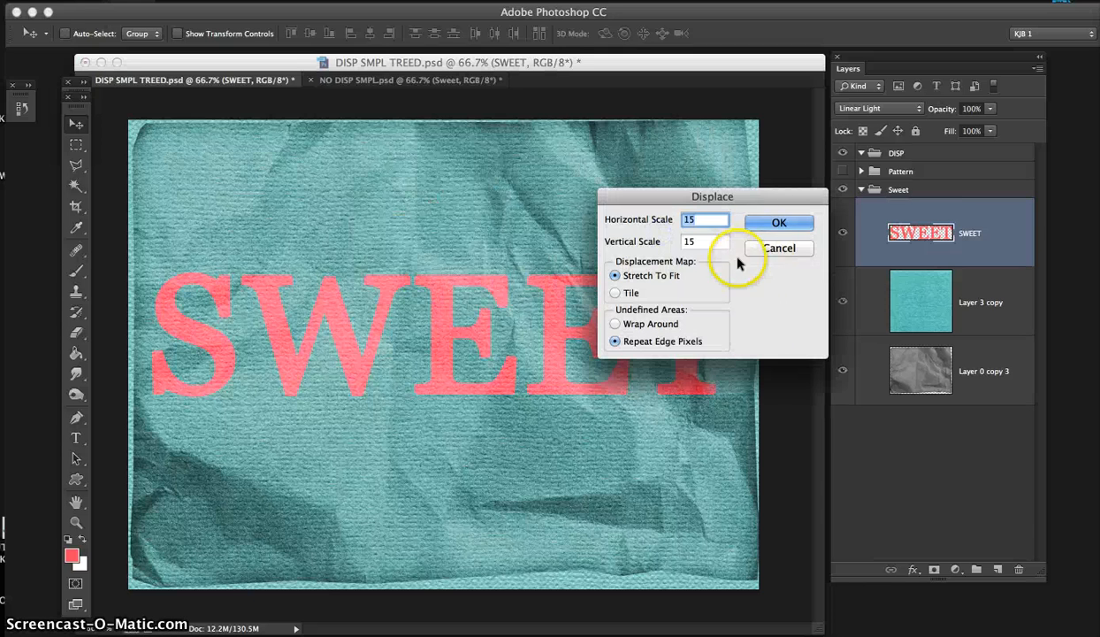
{"action": "left_click_drag", "start_coordinate": [766, 197], "coordinate": [787, 57]}
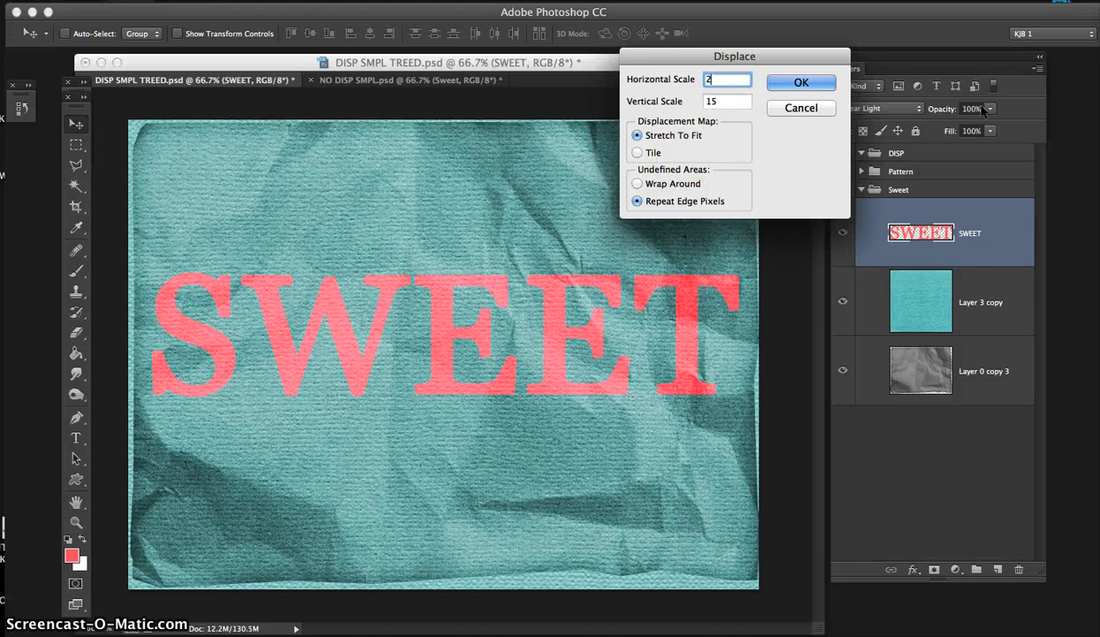
{"action": "double_click", "coordinate": [708, 101]}
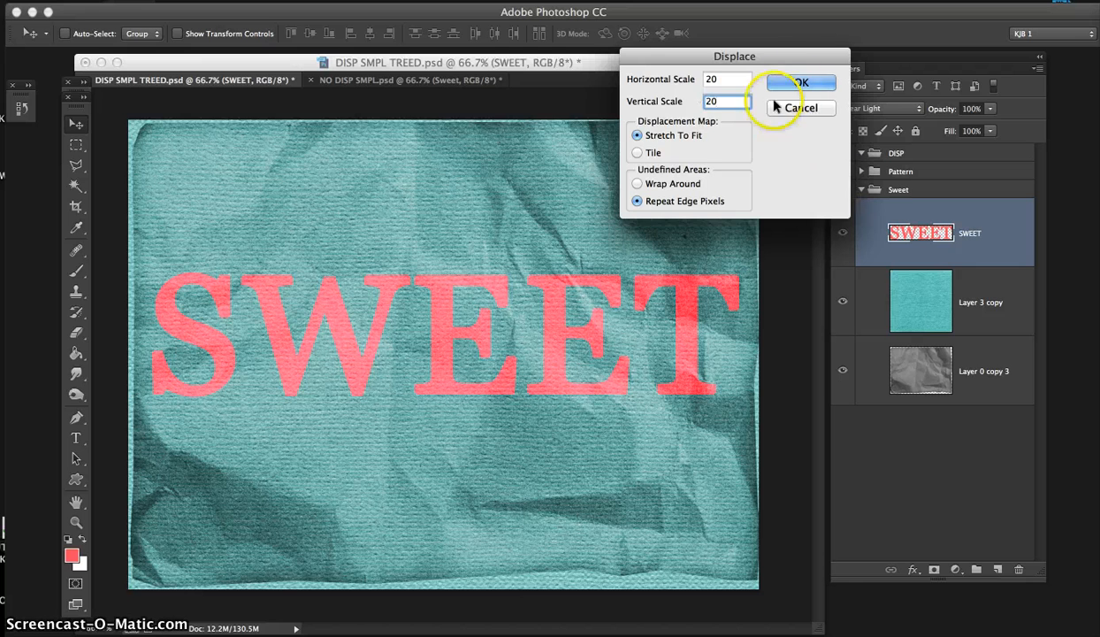
{"action": "left_click", "coordinate": [796, 81]}
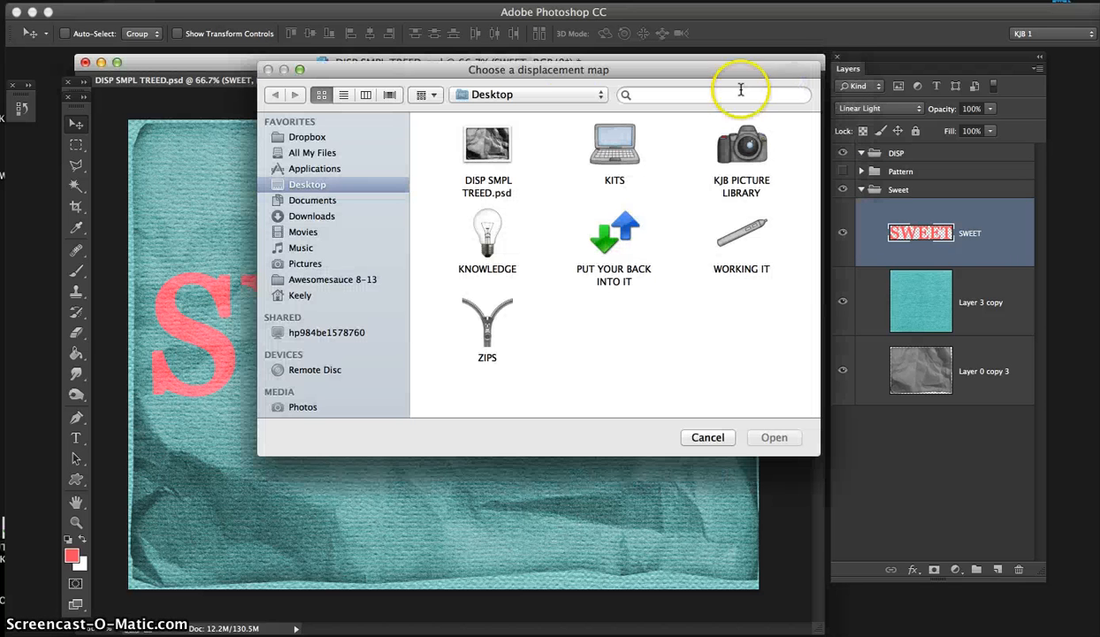
{"action": "left_click", "coordinate": [487, 150]}
{"action": "left_click", "coordinate": [781, 444]}
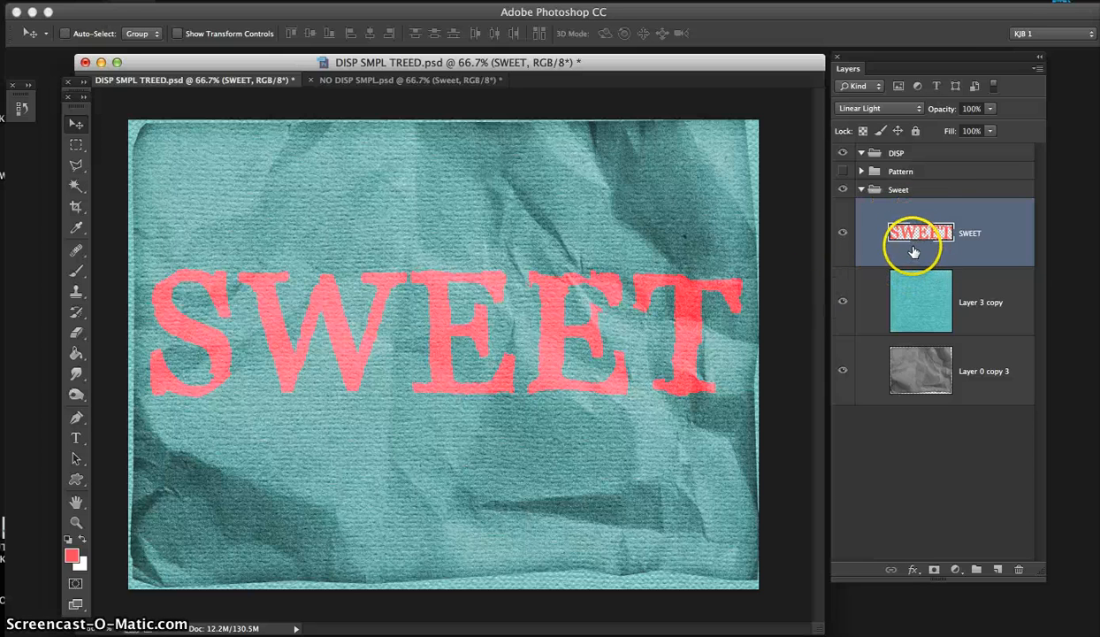
Duplicate the displaced SWEET layer and set the copy to Hard Light at 57% opacity.
{"action": "key", "text": "super+j"}
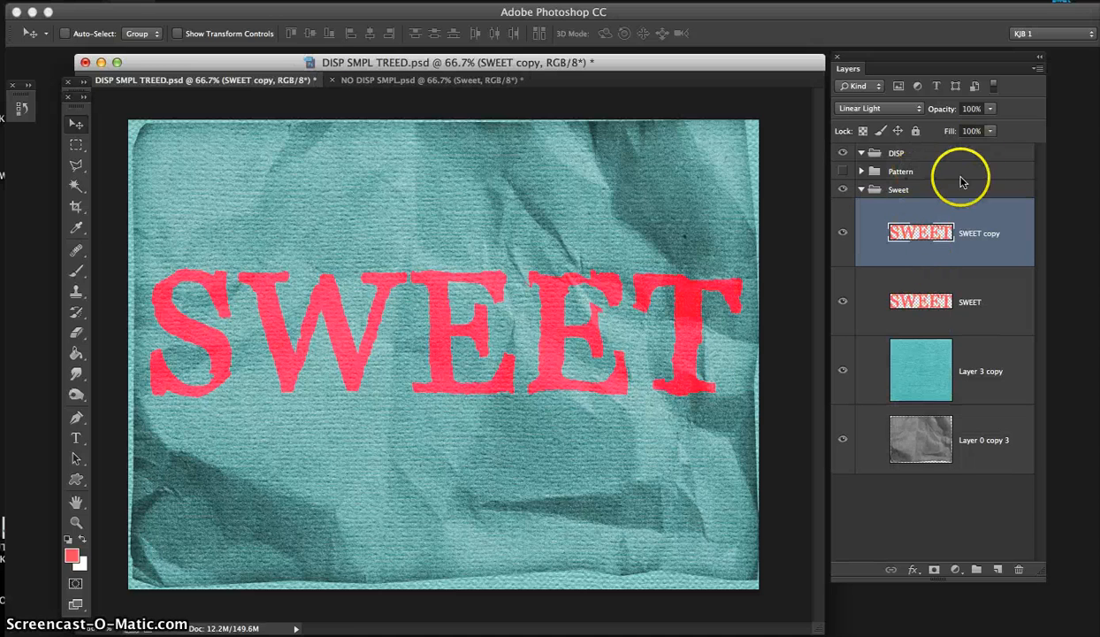
{"action": "left_click", "coordinate": [909, 109]}
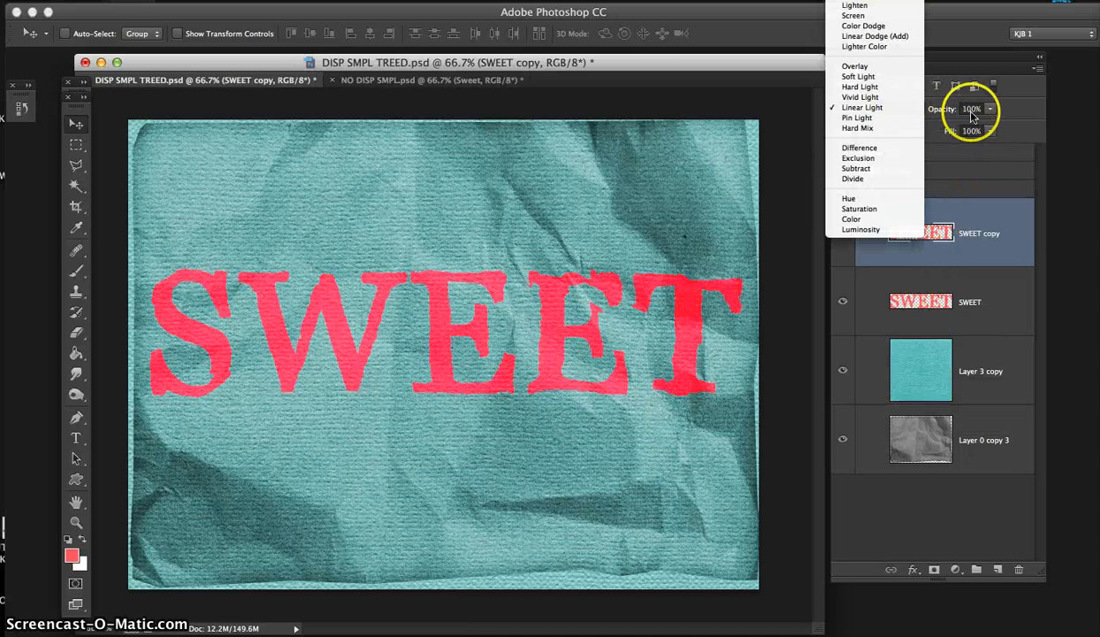
{"action": "left_click", "coordinate": [871, 87]}
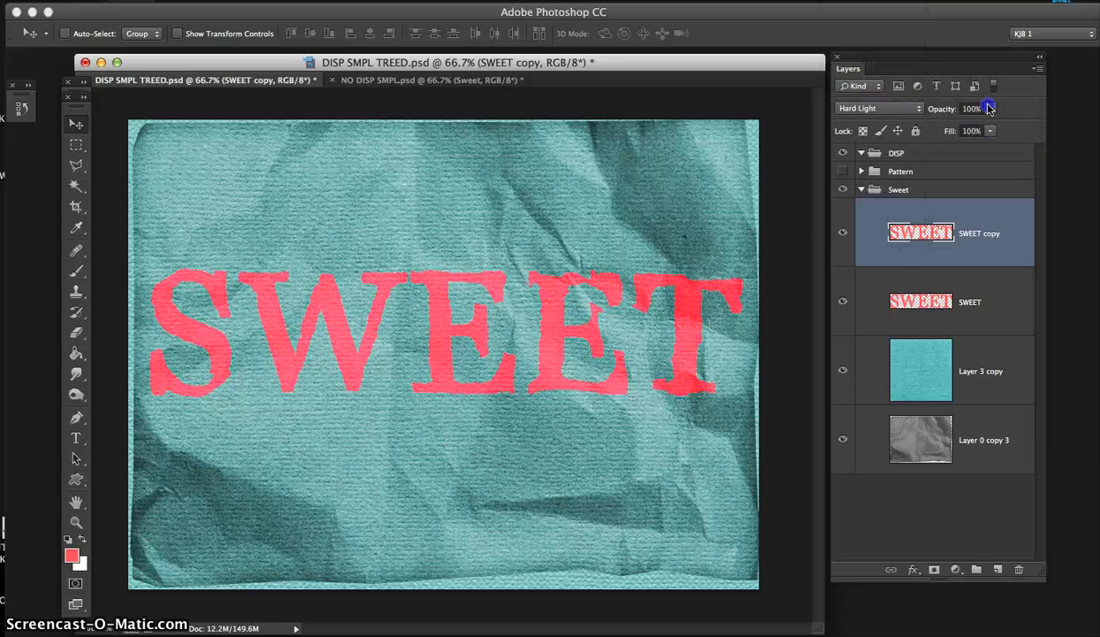
{"action": "left_click", "coordinate": [991, 130]}
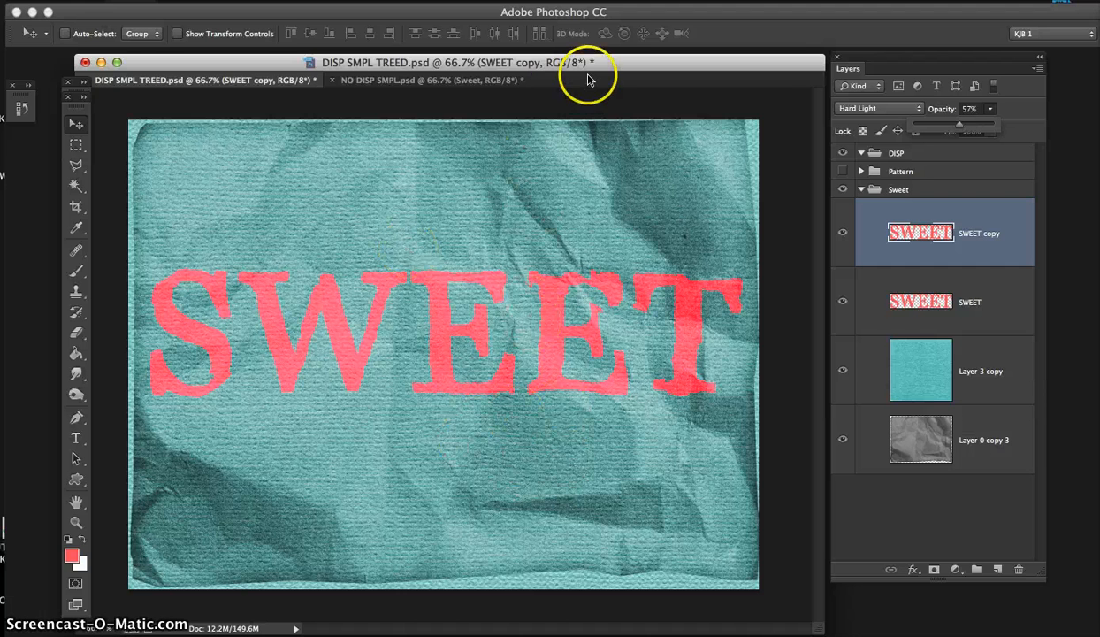
Separate DISP SMPL TREED.psd and NO DISP SMPL.psd into floating windows and compare the displaced text with the undistorted version.
{"action": "left_click_drag", "start_coordinate": [598, 64], "coordinate": [585, 62]}
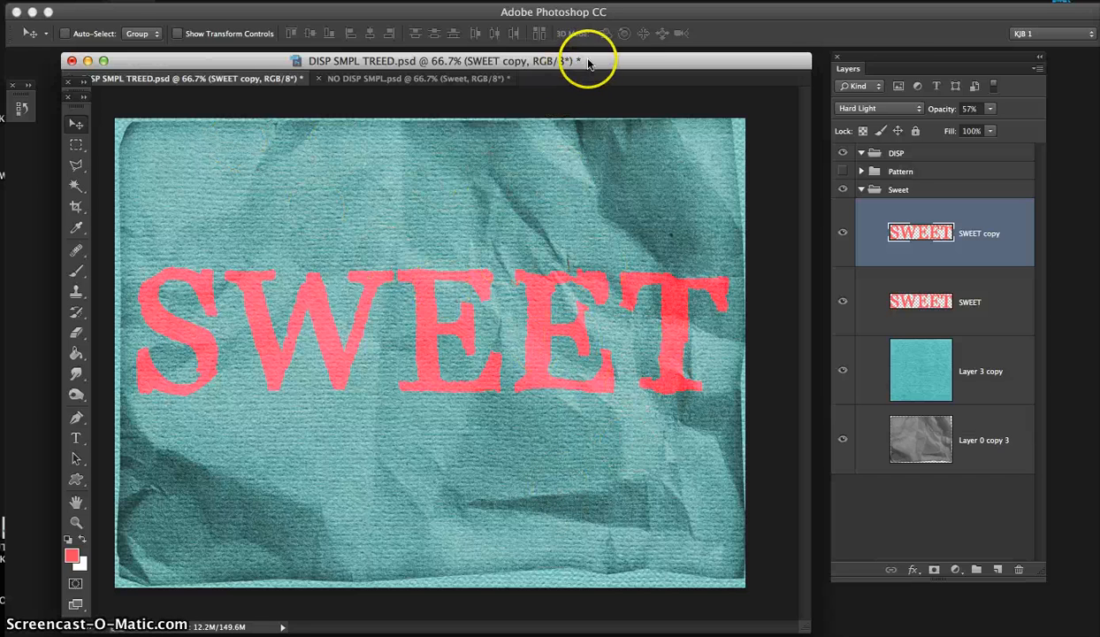
{"action": "left_click_drag", "start_coordinate": [591, 60], "coordinate": [599, 54]}
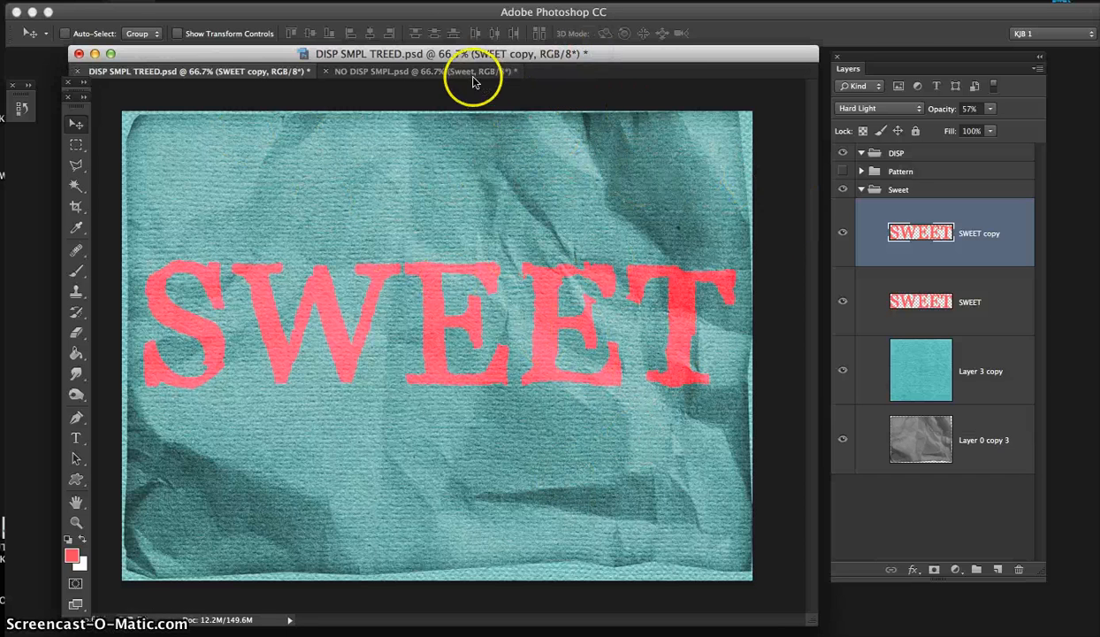
{"action": "left_click_drag", "start_coordinate": [433, 74], "coordinate": [666, 58]}
{"action": "left_click_drag", "start_coordinate": [443, 54], "coordinate": [358, 42]}
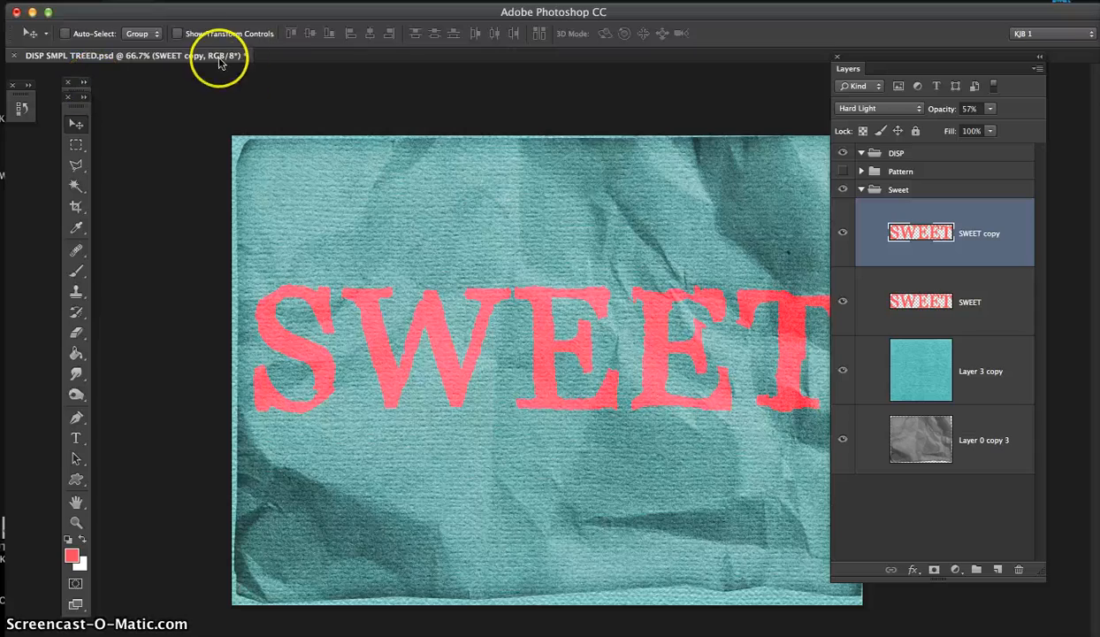
{"action": "left_click_drag", "start_coordinate": [218, 54], "coordinate": [426, 67]}
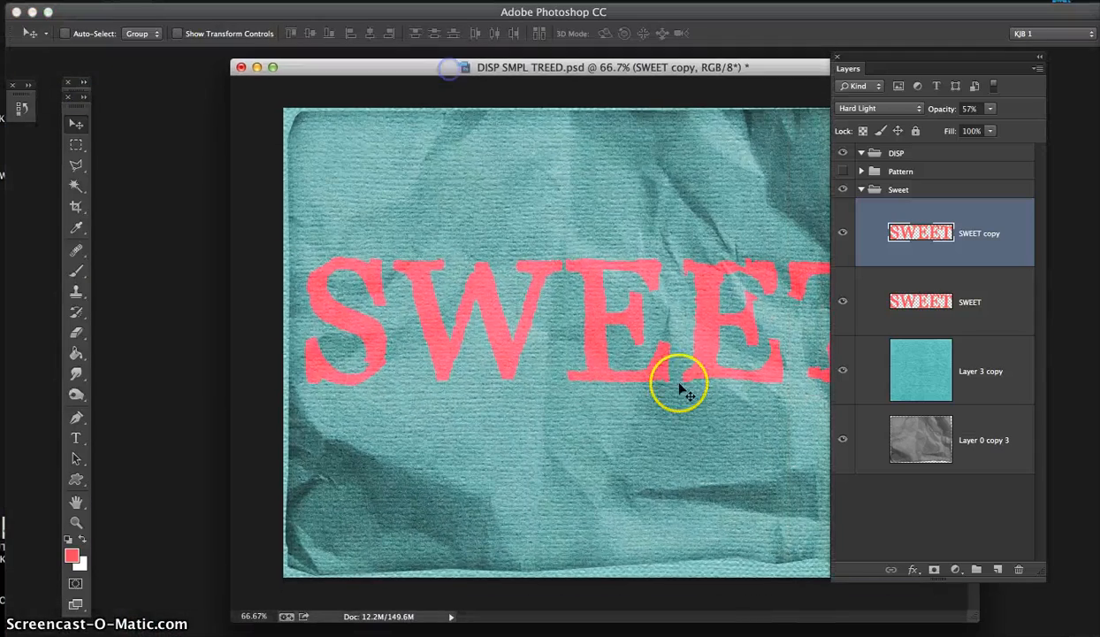
{"action": "mouse_move", "coordinate": [380, 12]}
{"action": "left_mouse_down"}
{"action": "mouse_move", "coordinate": [369, 38]}
{"action": "mouse_move", "coordinate": [378, 14]}
{"action": "left_mouse_up"}
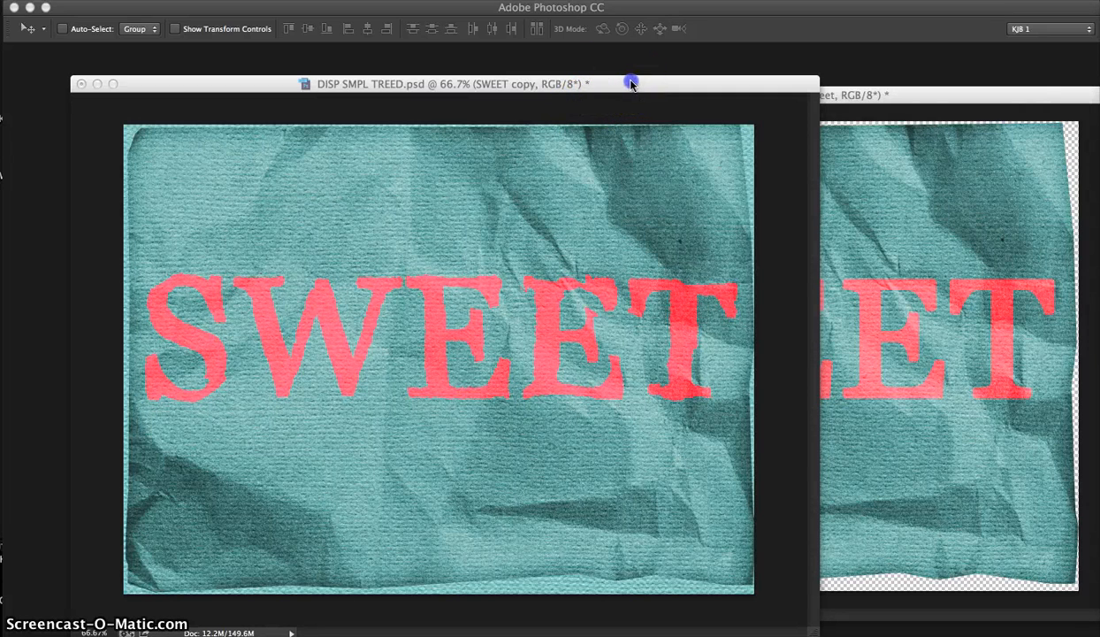
{"action": "left_click_drag", "start_coordinate": [631, 81], "coordinate": [596, 65]}
{"action": "left_click", "coordinate": [783, 95]}
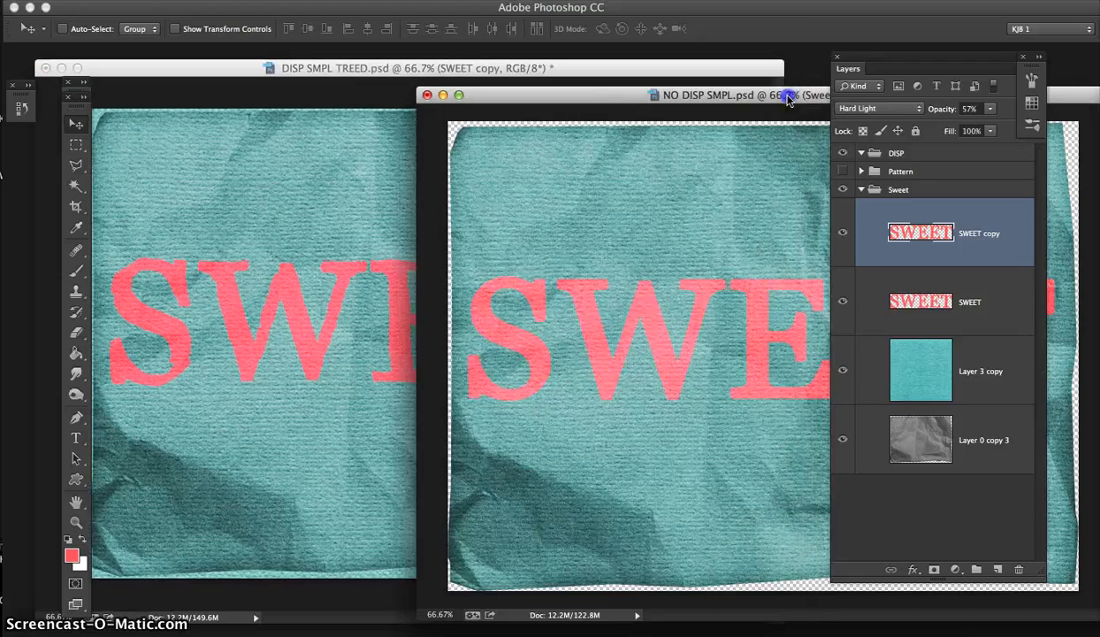
Regroup both documents in one tabbed window, bring DISP SMPL TREED.psd to the front and examine its displaced text.
{"action": "left_click_drag", "start_coordinate": [759, 93], "coordinate": [648, 86]}
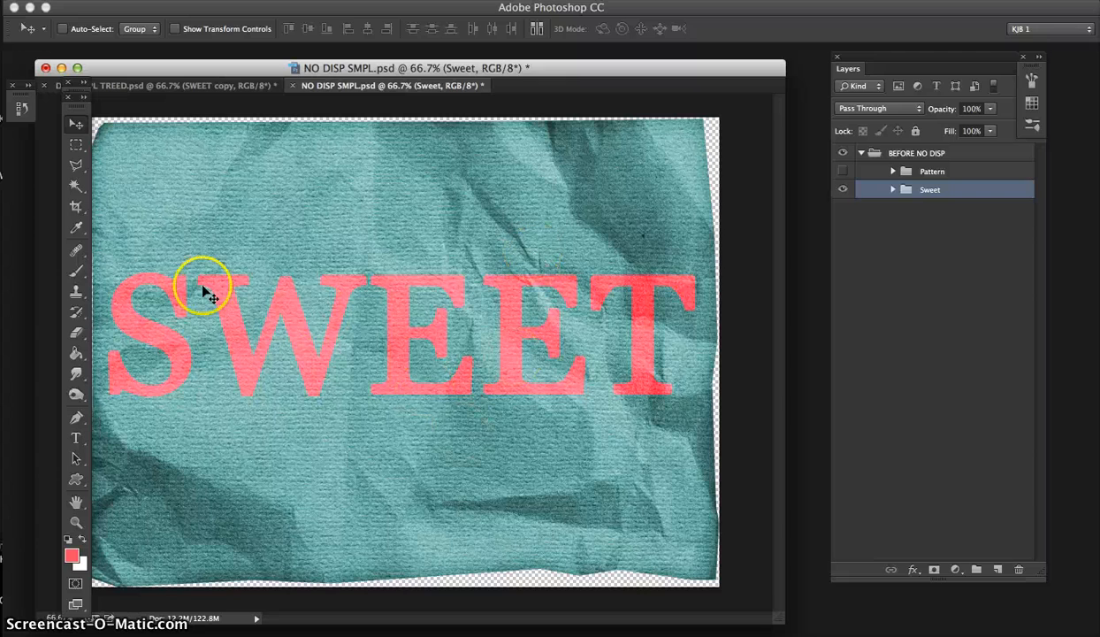
{"action": "left_click_drag", "start_coordinate": [585, 68], "coordinate": [721, 72]}
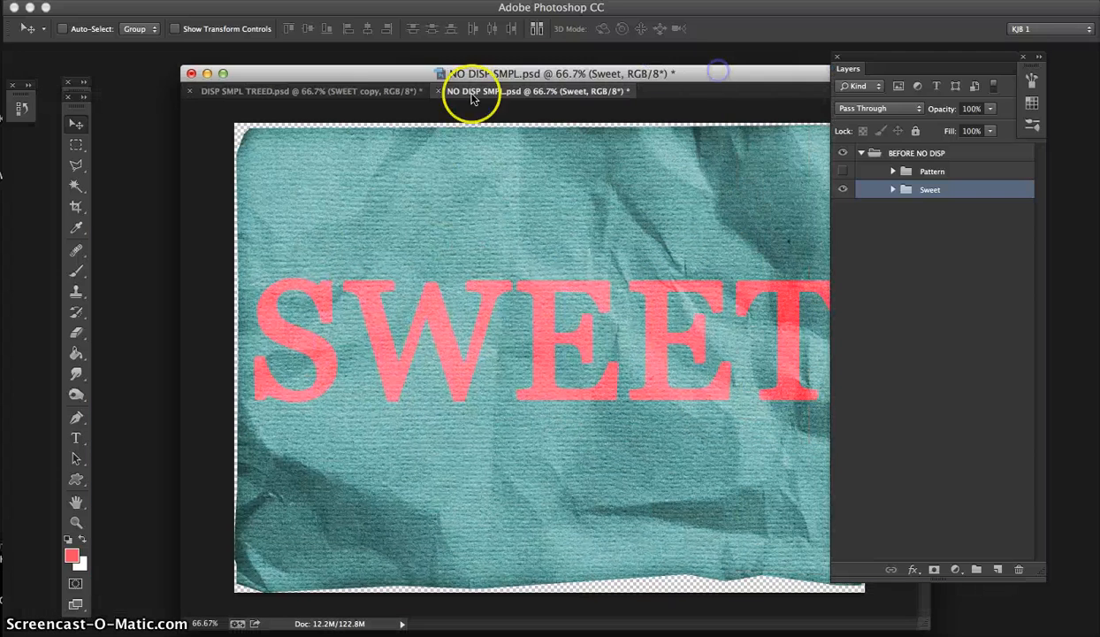
{"action": "left_click", "coordinate": [377, 92]}
{"action": "left_click_drag", "start_coordinate": [479, 73], "coordinate": [412, 70]}
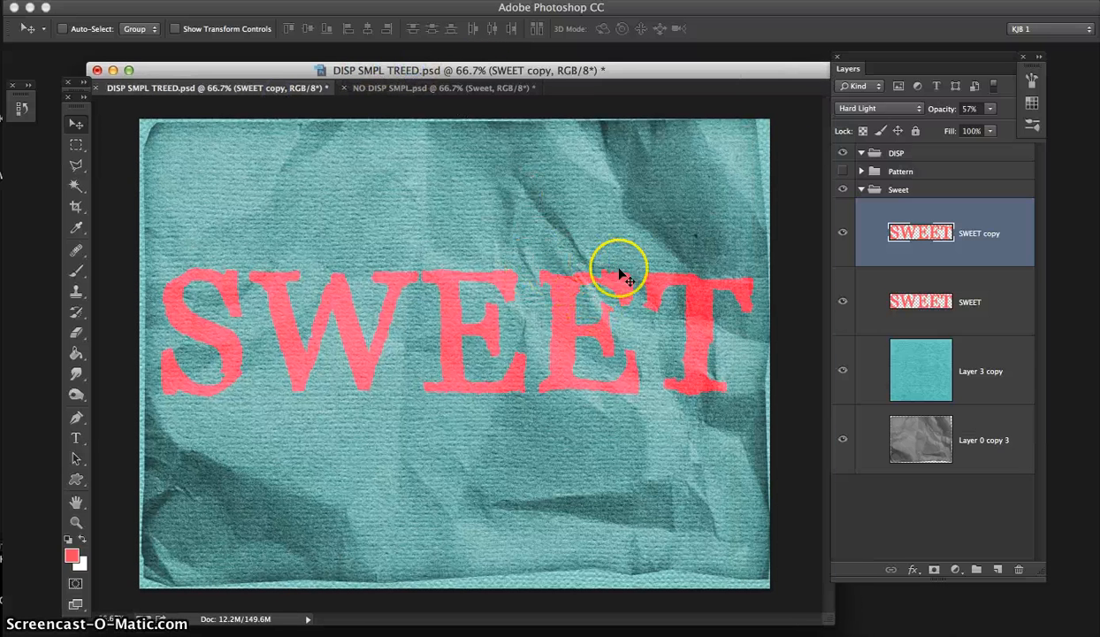
Collapse and hide the Sweet group and show the Pattern group in DISP SMPL TREED.psd, and show the Pattern group in NO DISP SMPL.psd.
{"action": "left_click", "coordinate": [861, 190]}
{"action": "left_click", "coordinate": [843, 189]}
{"action": "left_click", "coordinate": [842, 173]}
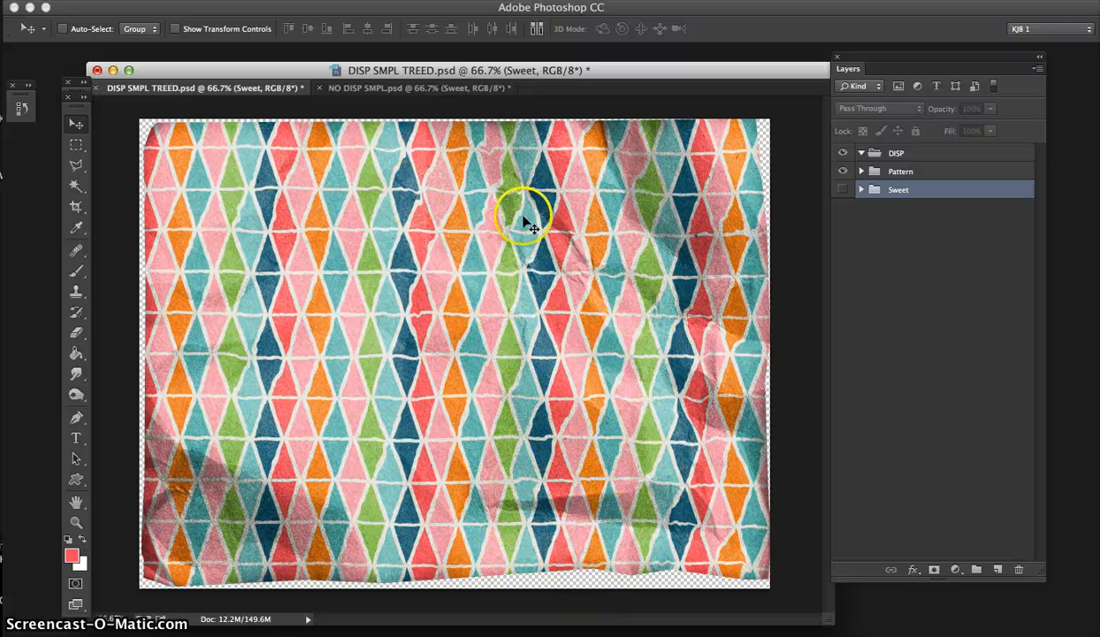
{"action": "left_click", "coordinate": [377, 89]}
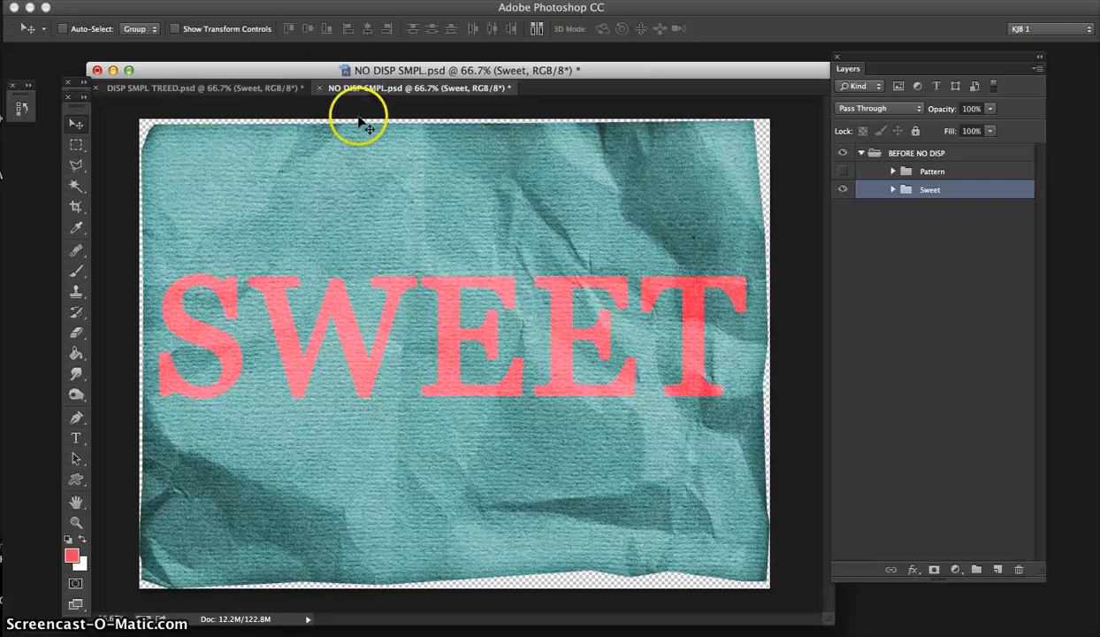
{"action": "left_click", "coordinate": [842, 170]}
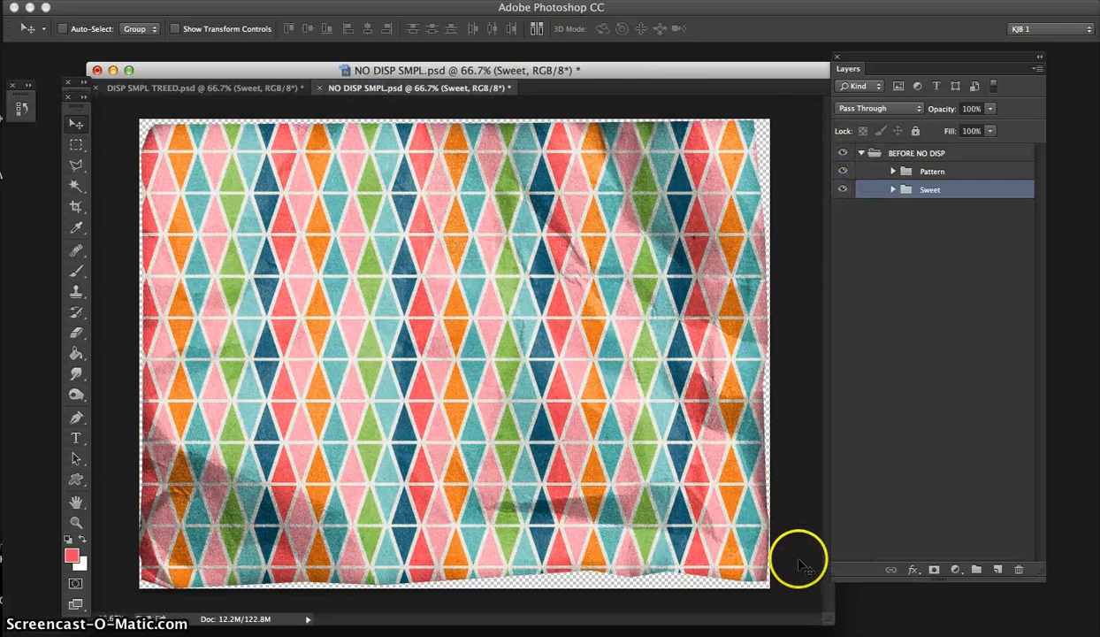
Alternate between DISP SMPL TREED.psd and NO DISP SMPL.psd to compare the displaced triangle pattern with the undistorted version.
{"action": "left_click_drag", "start_coordinate": [653, 66], "coordinate": [650, 58]}
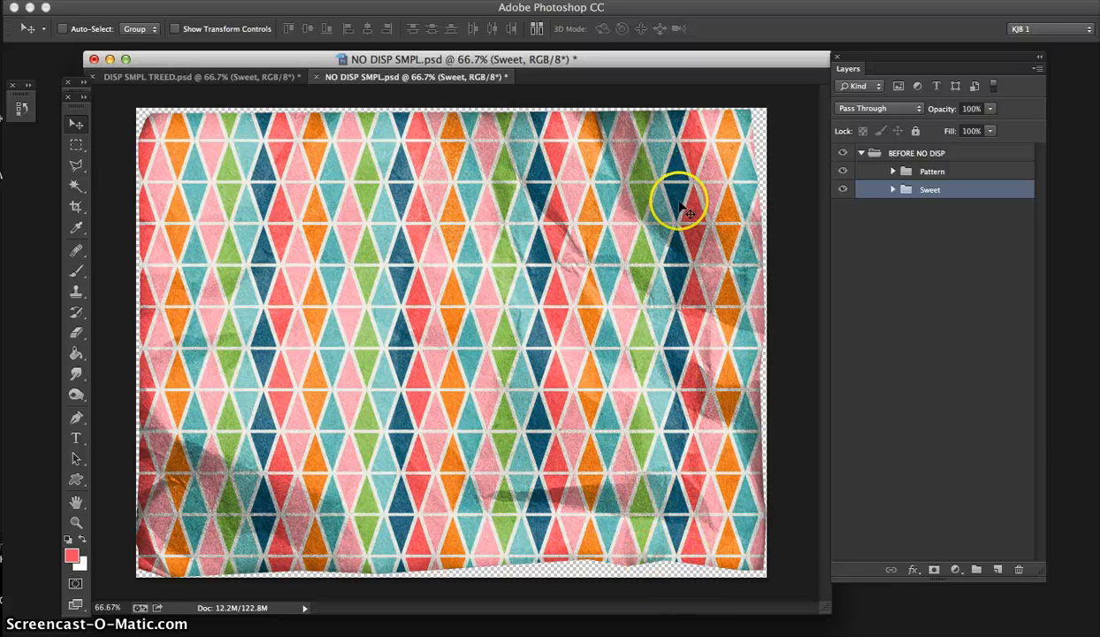
{"action": "left_click", "coordinate": [244, 78]}
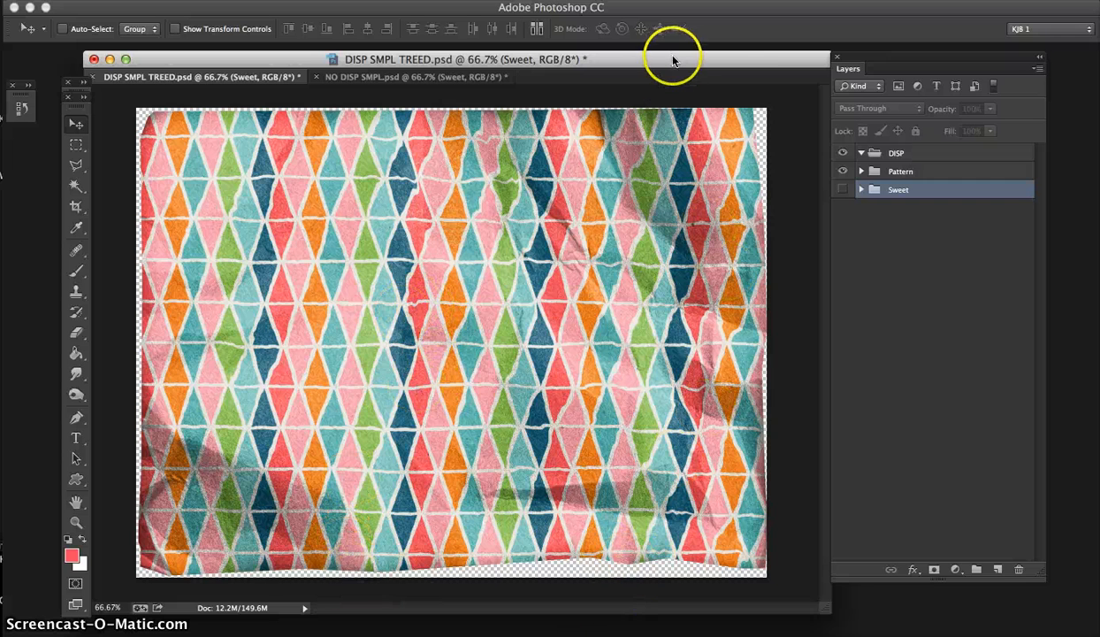
{"action": "left_click_drag", "start_coordinate": [677, 58], "coordinate": [683, 59]}
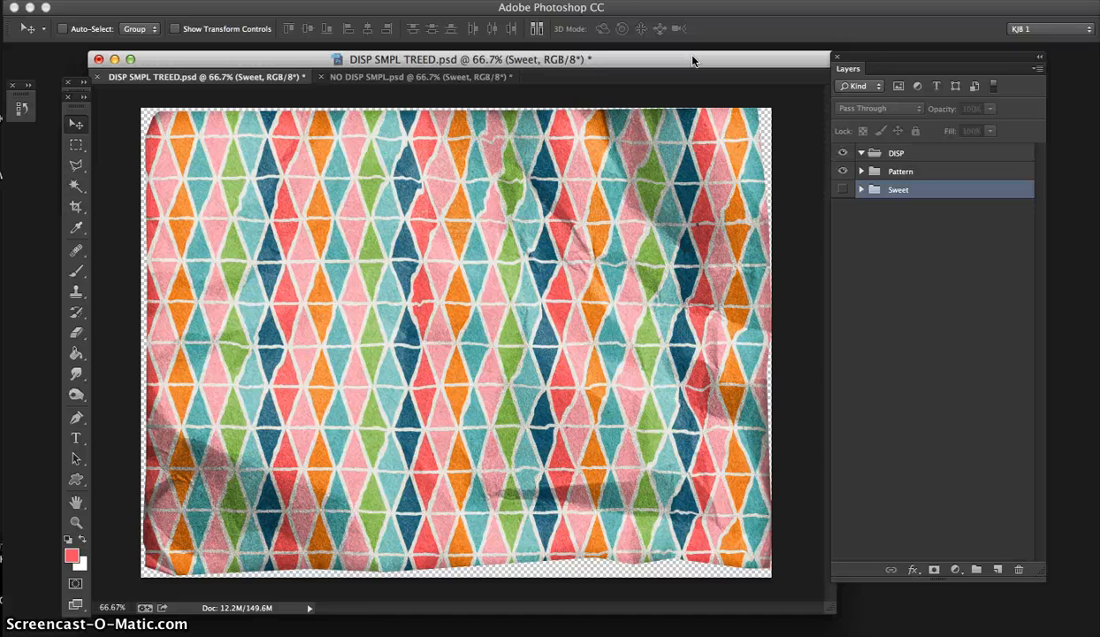
{"action": "left_click", "coordinate": [371, 76]}
{"action": "left_click", "coordinate": [281, 77]}
{"action": "left_click", "coordinate": [406, 80]}
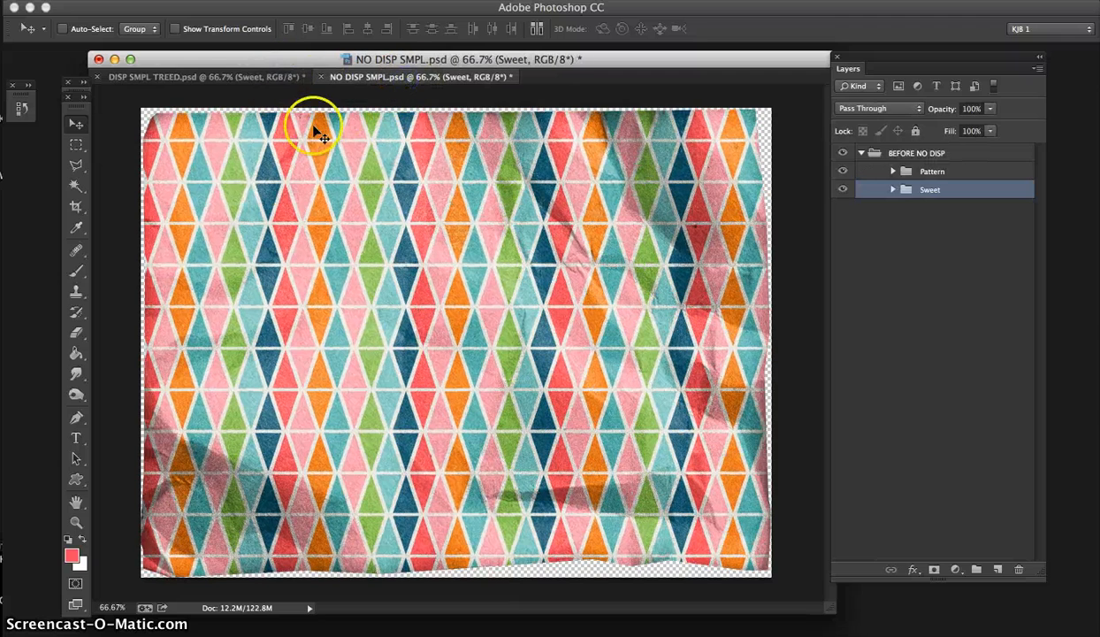
{"action": "left_click", "coordinate": [243, 77]}
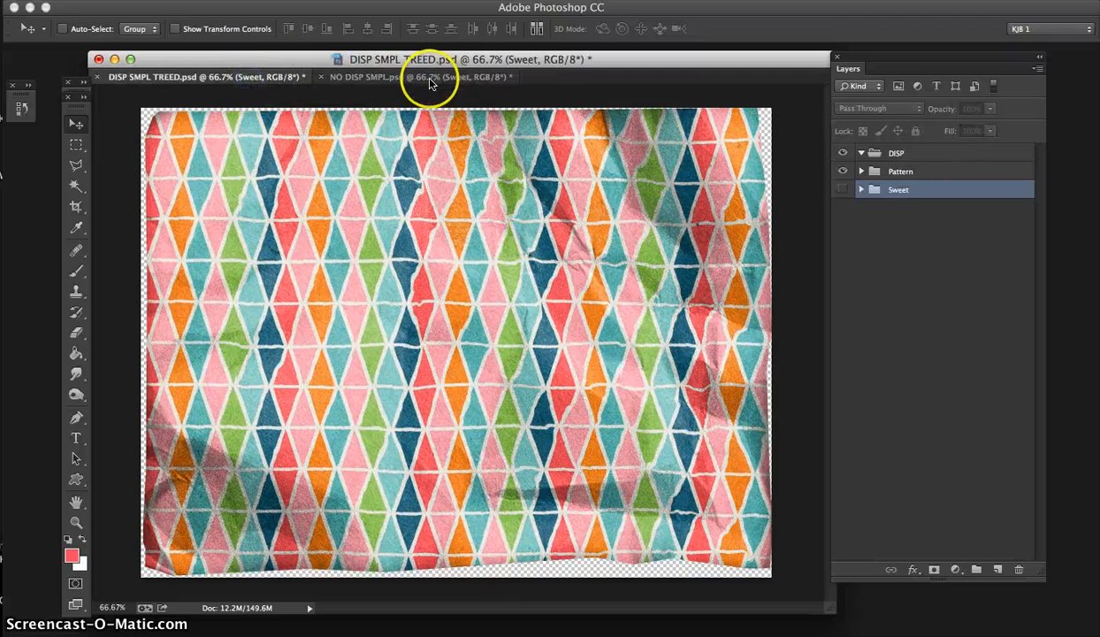
{"action": "left_click", "coordinate": [491, 78]}
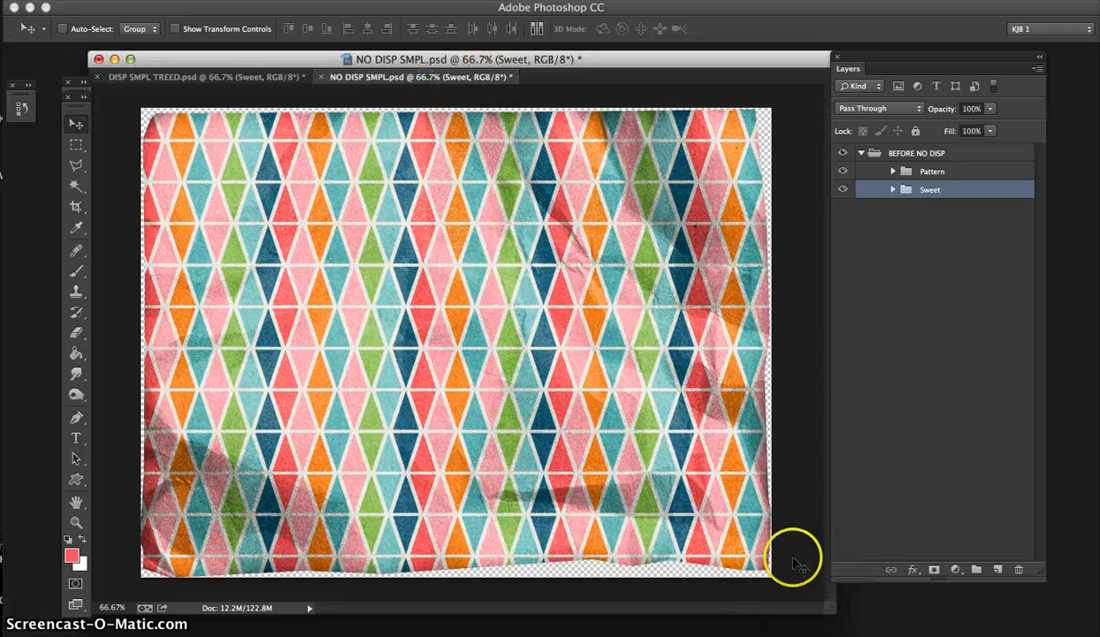